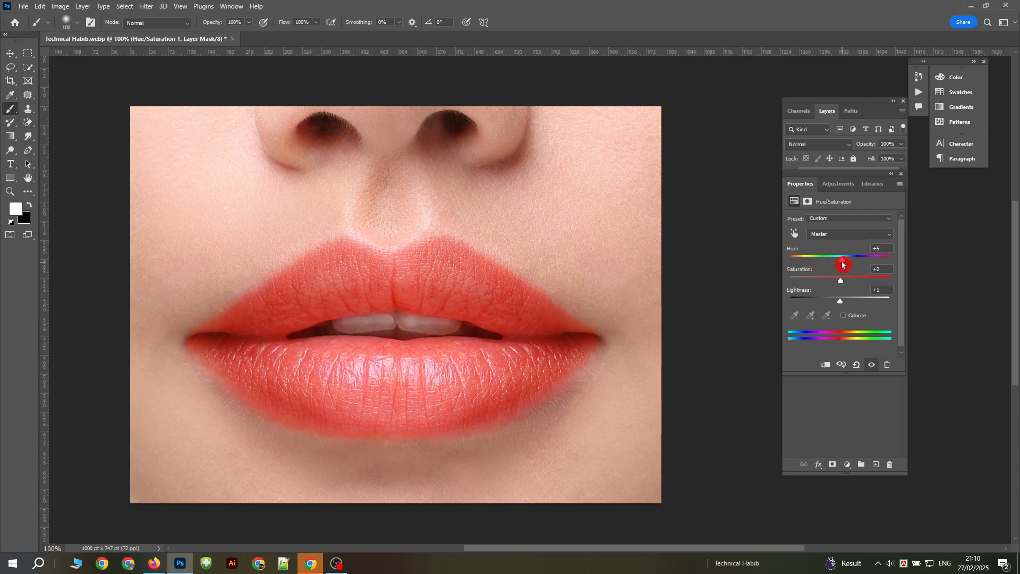
Step: Lower the hue of the Hue/Saturation adjustment applied to the lips
mouse_move(845, 264)
left_mouse_down()
mouse_move(884, 262)
mouse_move(825, 267)
left_mouse_up()
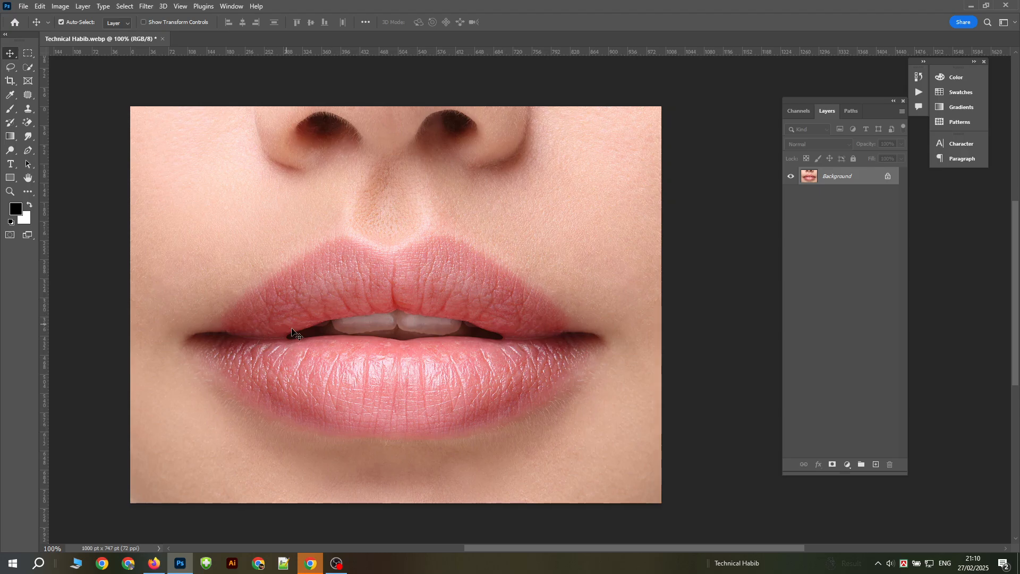
Step: Enter Quick Mask mode with the Brush tool and paint along the upper lip's outer edge at a brush size of 60
left_click(11, 110)
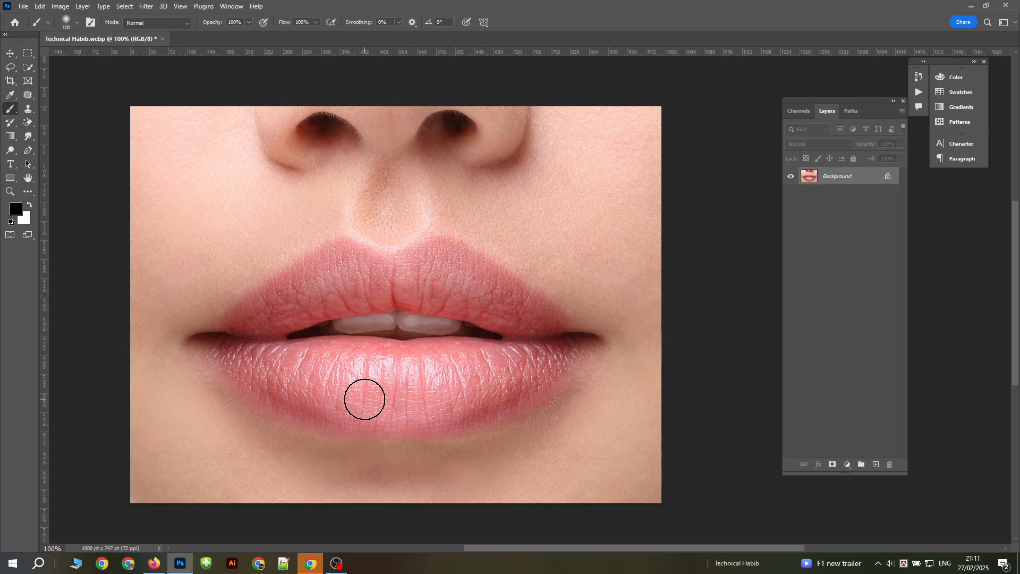
key("q")
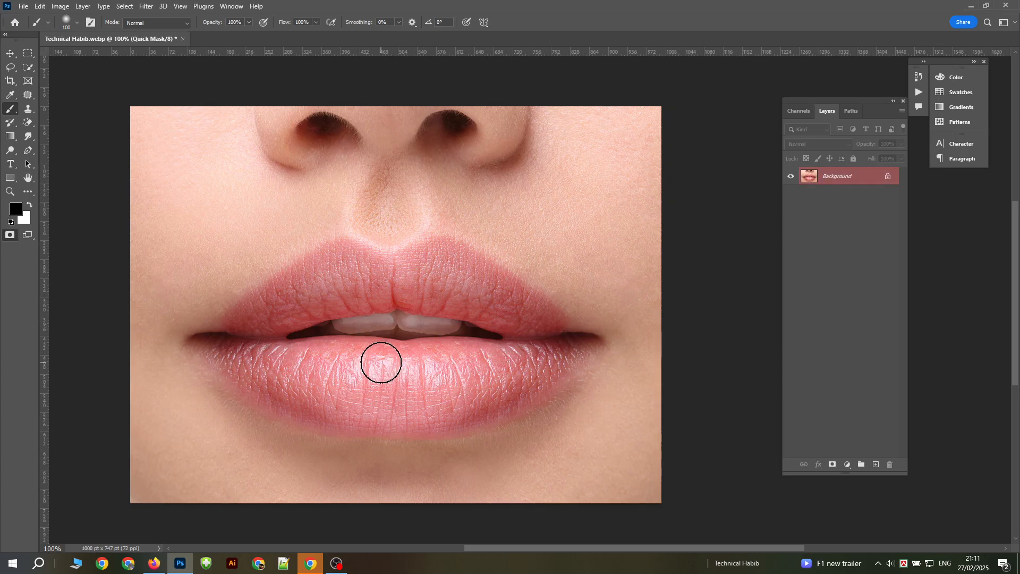
key("ctrl+plus")
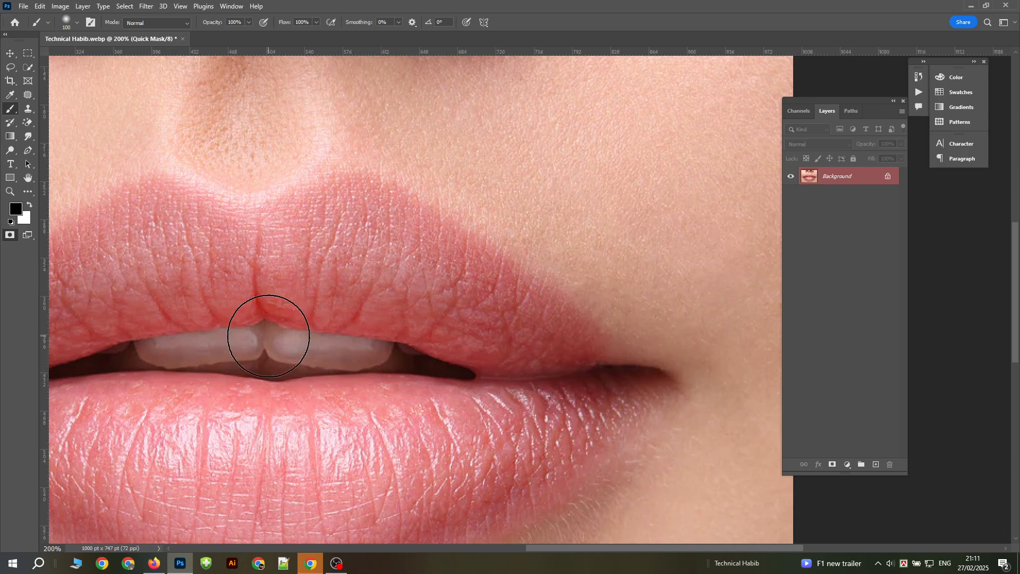
mouse_move(389, 278)
left_mouse_down()
mouse_move(496, 272)
mouse_move(525, 250)
mouse_move(500, 230)
left_mouse_up()
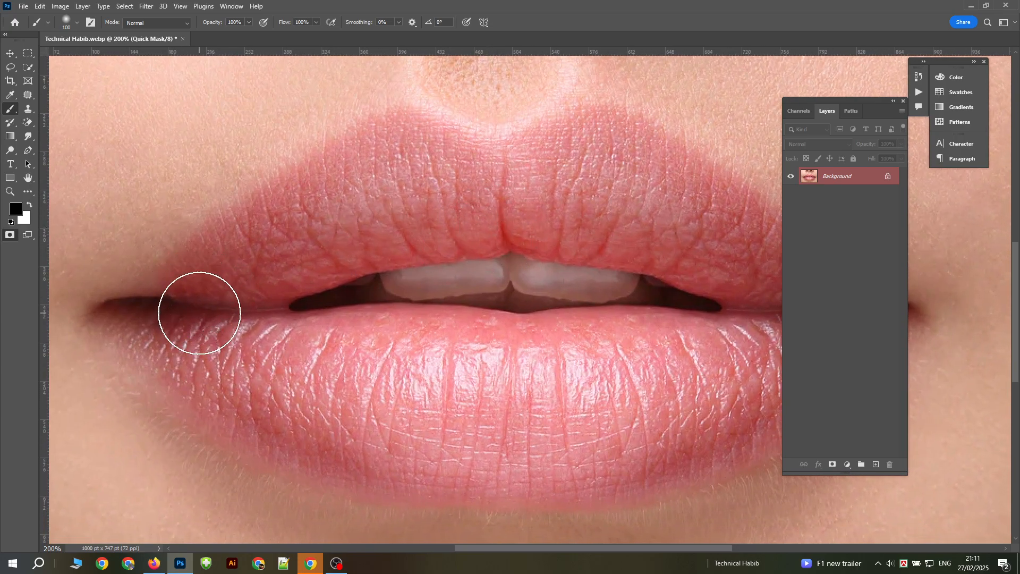
key("bracketleft")
key("bracketleft")
key("bracketleft")
key("bracketleft")
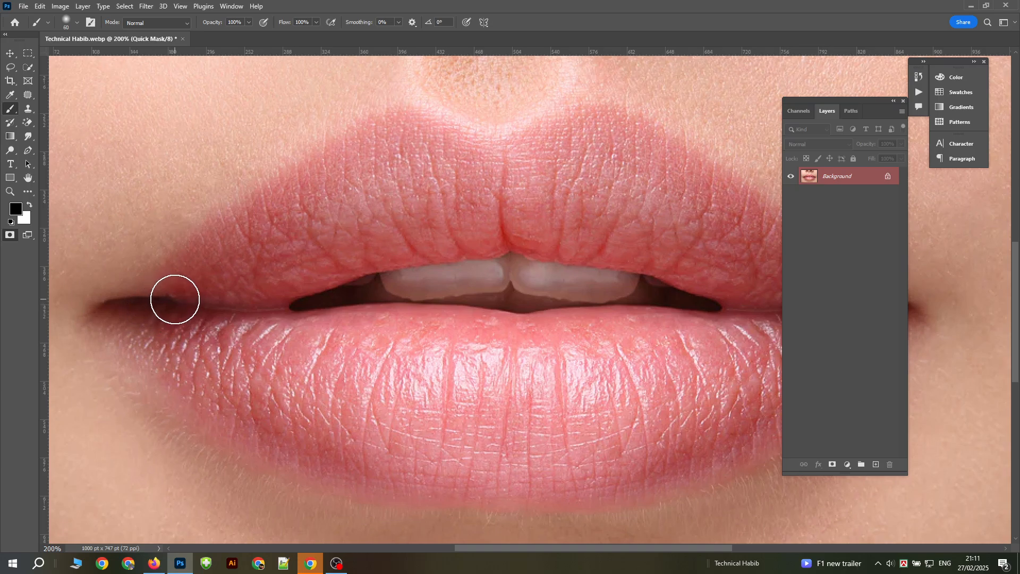
mouse_move(181, 294)
left_mouse_down()
mouse_move(241, 234)
mouse_move(398, 133)
mouse_move(493, 161)
mouse_move(616, 132)
mouse_move(685, 162)
mouse_move(763, 250)
left_mouse_up()
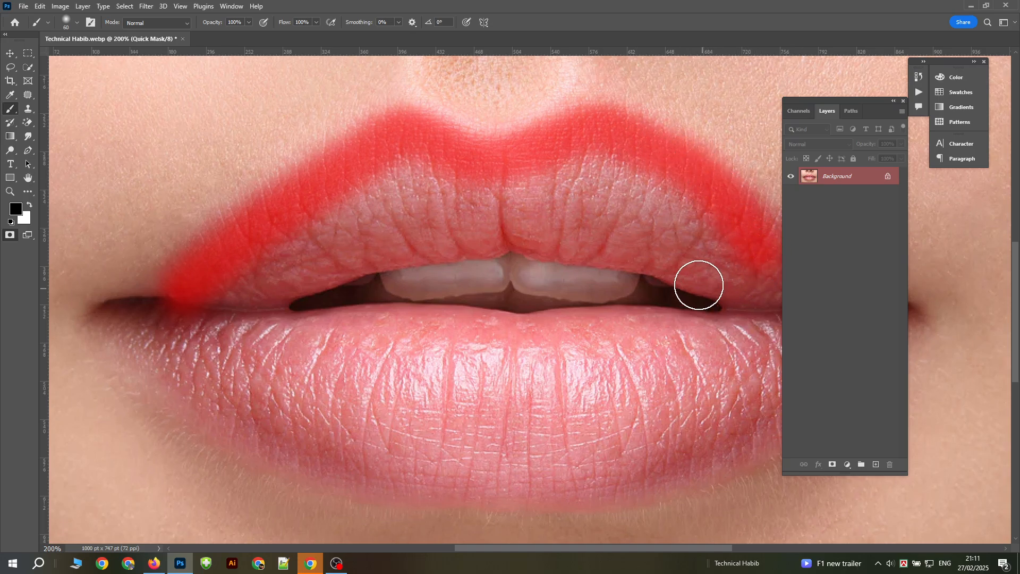
Step: Paint the mask over the rest of the upper lip, leaving the teeth and mouth opening uncovered
mouse_move(422, 189)
left_mouse_down()
mouse_move(349, 225)
mouse_move(255, 294)
mouse_move(287, 251)
mouse_move(417, 167)
mouse_move(291, 222)
mouse_move(241, 273)
left_mouse_up()
mouse_move(214, 307)
left_mouse_down()
mouse_move(374, 236)
mouse_move(485, 203)
mouse_move(637, 189)
mouse_move(576, 175)
mouse_move(613, 170)
mouse_move(699, 228)
mouse_move(640, 181)
mouse_move(395, 183)
mouse_move(365, 191)
mouse_move(480, 210)
mouse_move(434, 237)
mouse_move(614, 229)
mouse_move(714, 266)
mouse_move(637, 246)
left_mouse_up()
left_click_drag(568, 307, 496, 303)
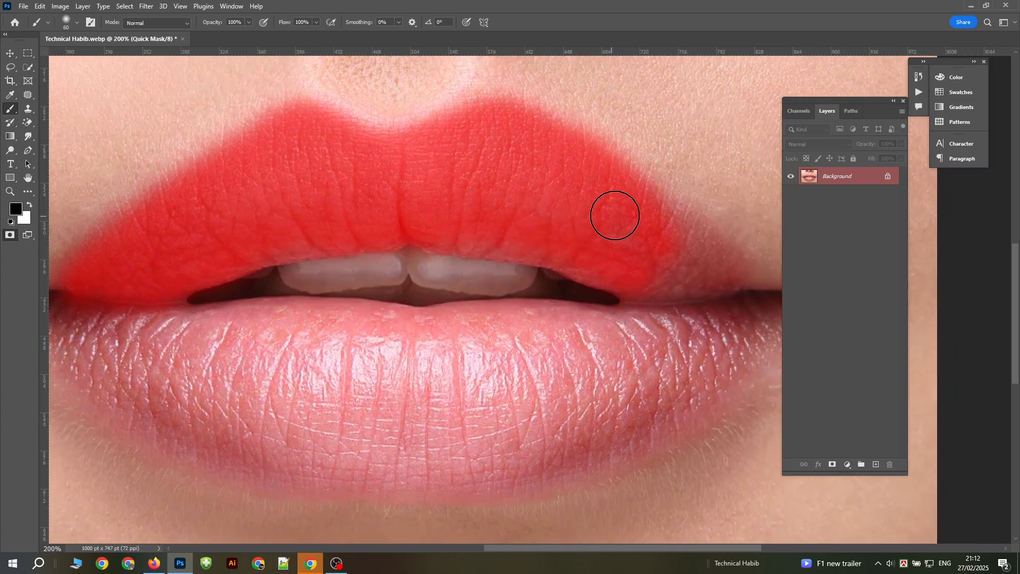
mouse_move(690, 237)
left_mouse_down()
mouse_move(710, 266)
mouse_move(685, 273)
left_mouse_up()
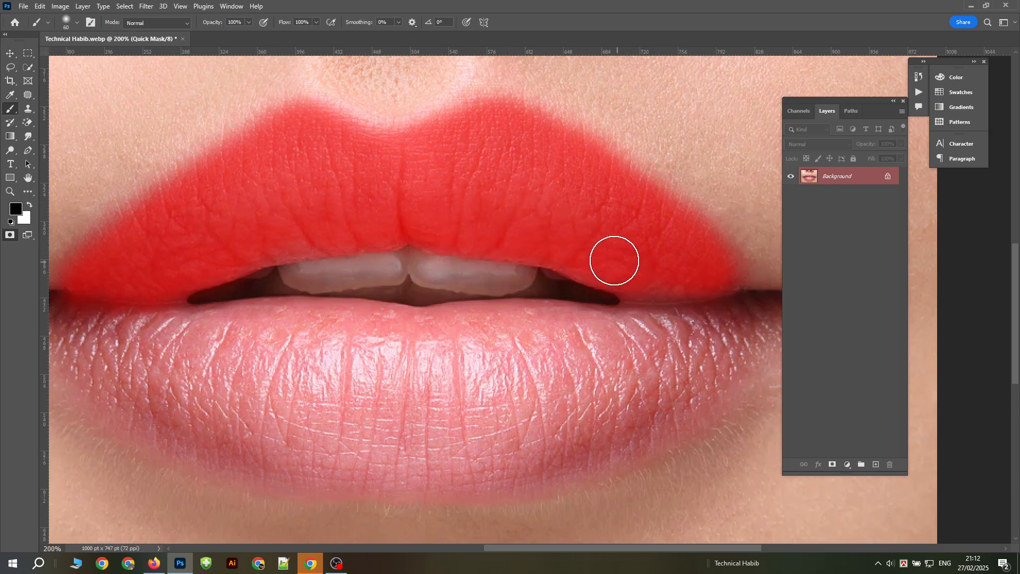
Step: Mask the right corner of the mouth with brush size 40 and the right half of the lower lip with size 50
key("bracketleft")
key("bracketleft")
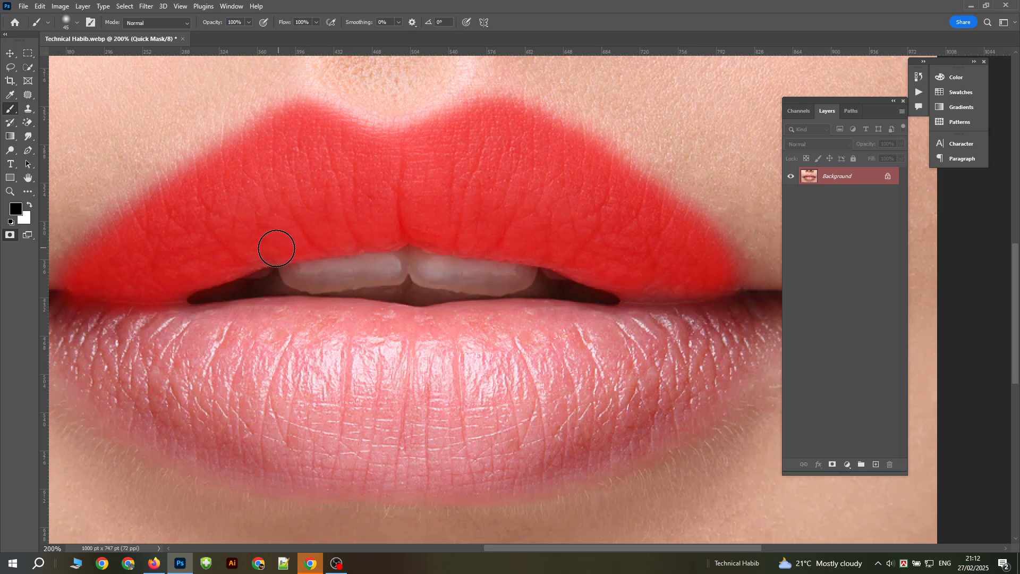
left_click_drag(617, 341, 378, 303)
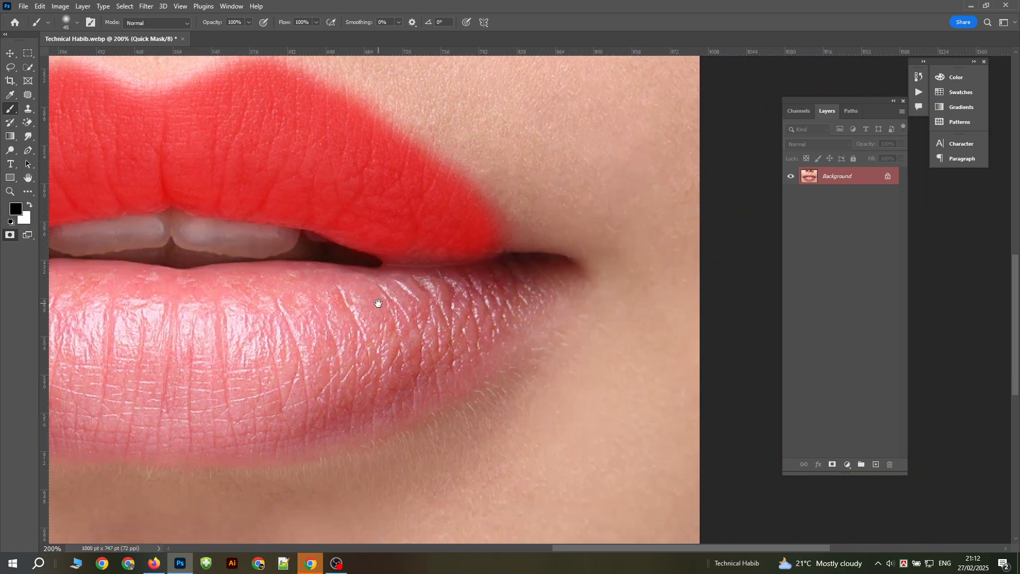
left_click_drag(497, 233, 539, 260)
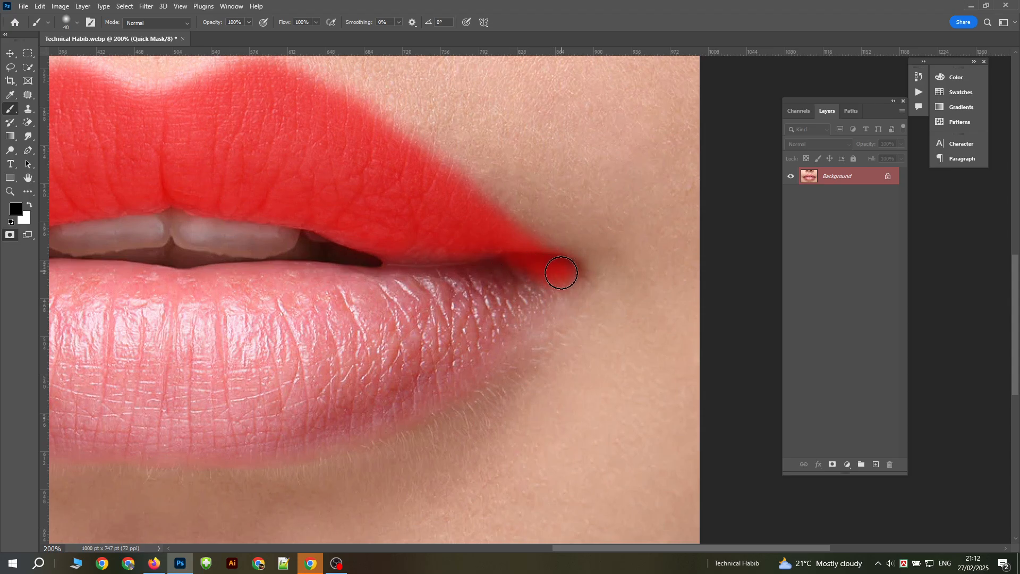
left_click_drag(561, 273, 351, 373)
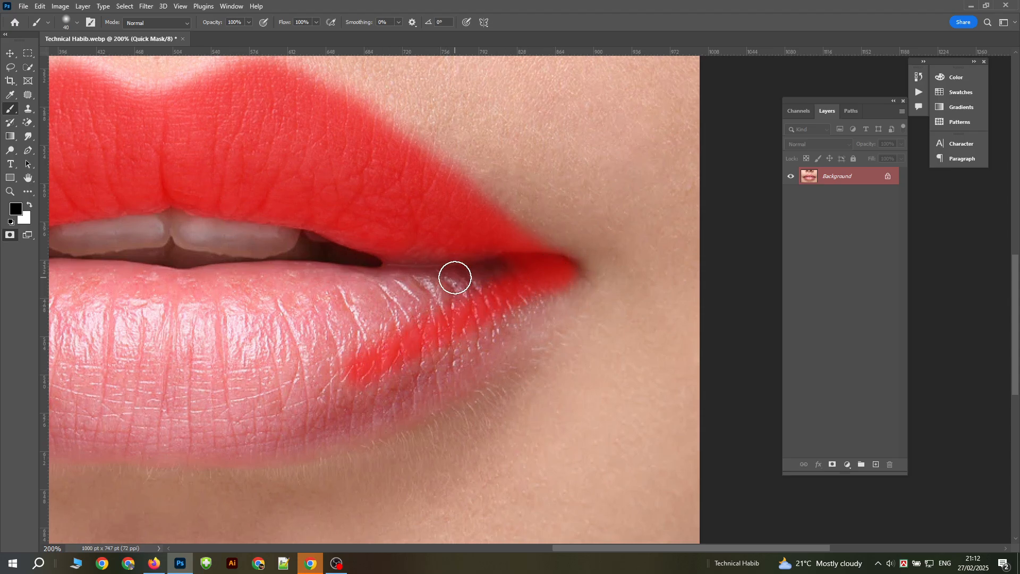
key("bracketright")
mouse_move(496, 267)
left_mouse_down()
mouse_move(394, 276)
mouse_move(404, 288)
mouse_move(485, 287)
mouse_move(390, 315)
mouse_move(265, 372)
mouse_move(379, 298)
mouse_move(180, 297)
mouse_move(269, 279)
mouse_move(382, 288)
mouse_move(346, 325)
mouse_move(177, 341)
mouse_move(379, 308)
mouse_move(227, 310)
mouse_move(156, 334)
mouse_move(281, 374)
mouse_move(348, 356)
mouse_move(145, 379)
mouse_move(244, 400)
mouse_move(361, 380)
mouse_move(459, 342)
mouse_move(538, 290)
mouse_move(417, 375)
mouse_move(301, 422)
mouse_move(148, 425)
mouse_move(559, 301)
mouse_move(591, 325)
left_mouse_up()
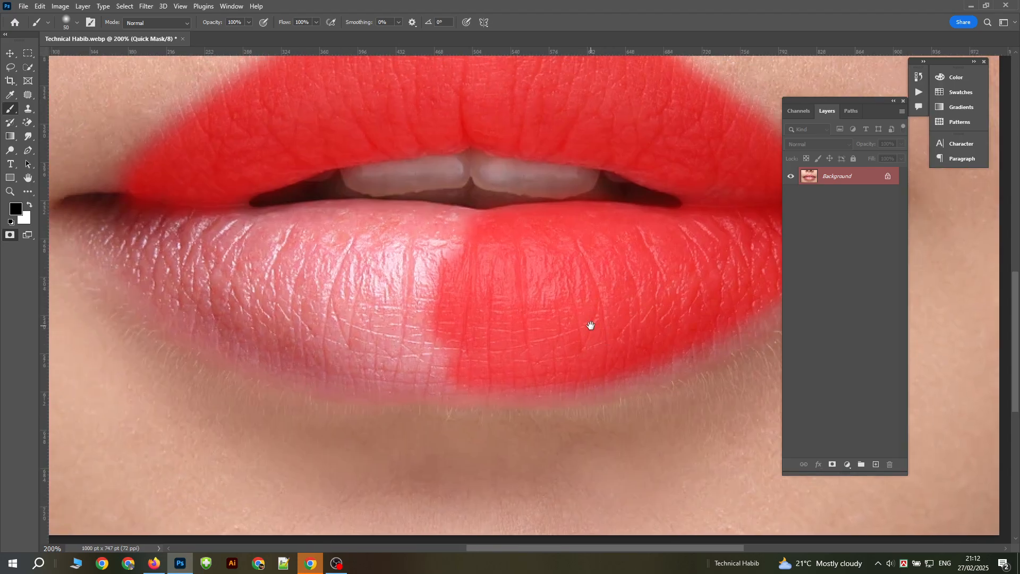
Step: Paint the mask over the left half of the lower lip, starting along its inner edge
mouse_move(494, 241)
left_mouse_down()
mouse_move(310, 219)
mouse_move(226, 249)
left_mouse_up()
mouse_move(438, 221)
left_mouse_down()
mouse_move(476, 230)
mouse_move(340, 227)
left_mouse_up()
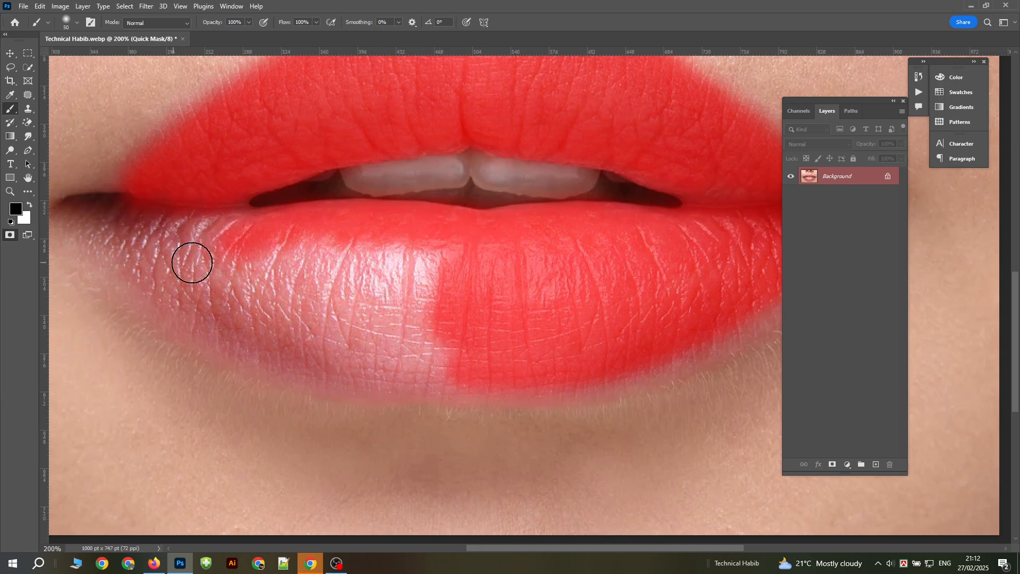
mouse_move(110, 236)
left_mouse_down()
mouse_move(235, 295)
mouse_move(396, 333)
mouse_move(455, 333)
mouse_move(203, 267)
mouse_move(155, 243)
mouse_move(342, 301)
mouse_move(386, 288)
mouse_move(248, 247)
mouse_move(482, 268)
mouse_move(332, 268)
mouse_move(521, 275)
mouse_move(106, 220)
mouse_move(188, 304)
mouse_move(258, 332)
mouse_move(364, 362)
mouse_move(488, 366)
mouse_move(388, 373)
mouse_move(243, 347)
mouse_move(129, 269)
mouse_move(79, 217)
left_mouse_up()
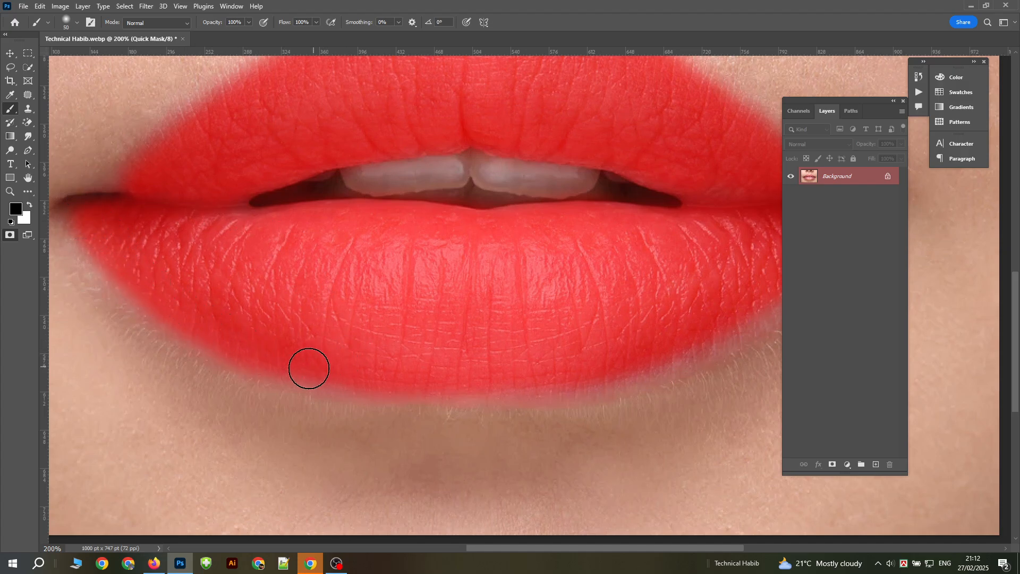
Step: Refine the mask along the lower lip's bottom edge, up to the right corner of the mouth
mouse_move(309, 368)
left_mouse_down()
mouse_move(416, 377)
mouse_move(271, 354)
mouse_move(452, 382)
mouse_move(662, 358)
left_mouse_up()
left_click_drag(609, 312, 324, 338)
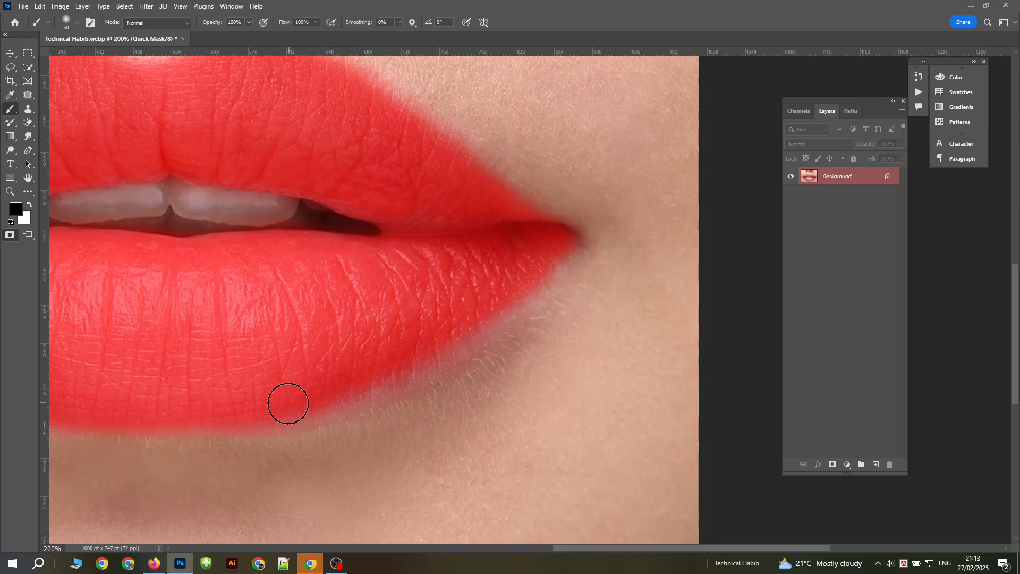
left_click_drag(256, 408, 353, 385)
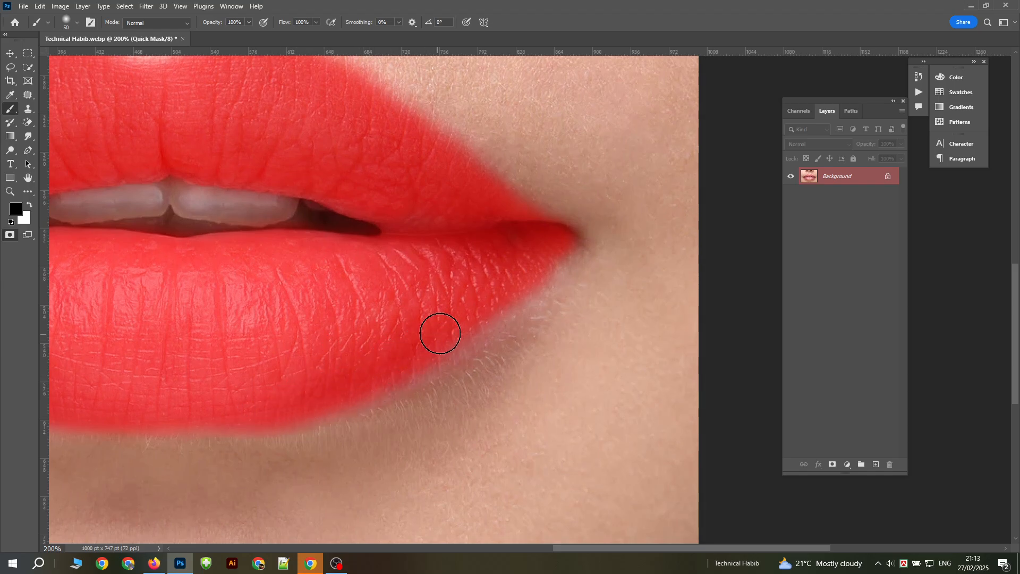
mouse_move(480, 309)
left_mouse_down()
mouse_move(507, 281)
mouse_move(451, 343)
mouse_move(364, 389)
mouse_move(458, 342)
left_mouse_up()
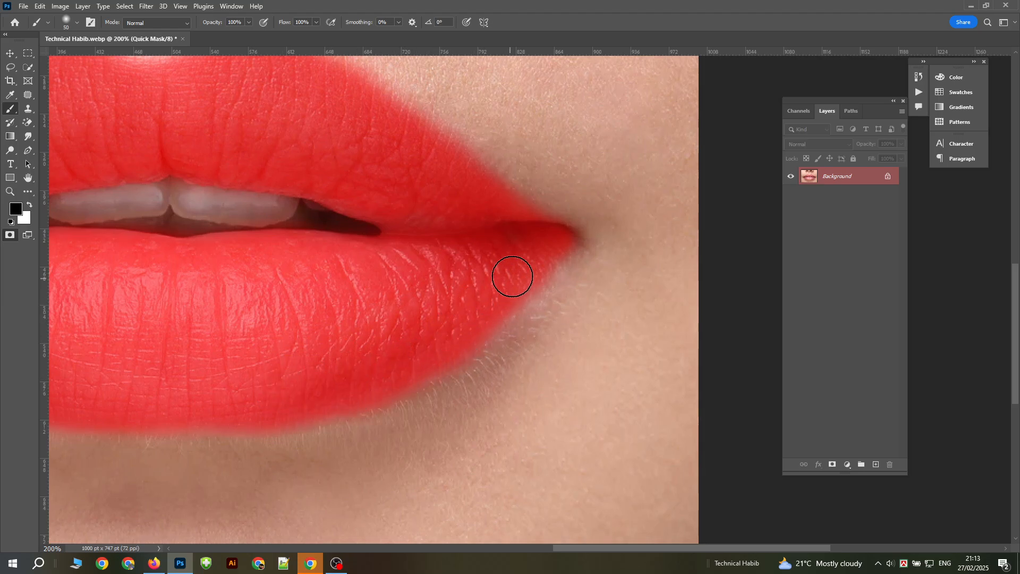
left_click_drag(519, 280, 478, 322)
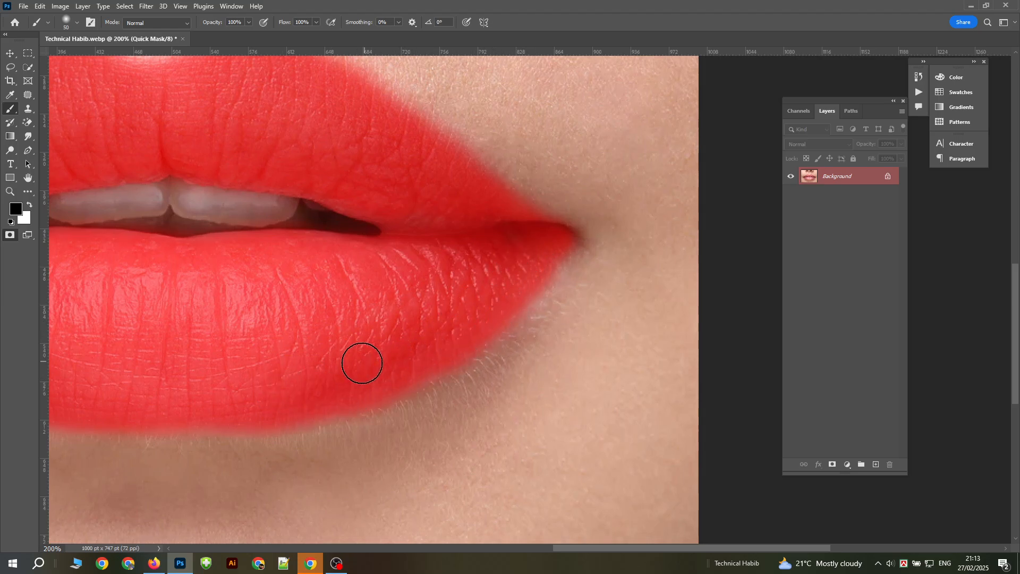
Step: Extend the mask into the left corner of the mouth, enlarge the brush to 60 and go over the mask's edges
left_click_drag(433, 251, 638, 337)
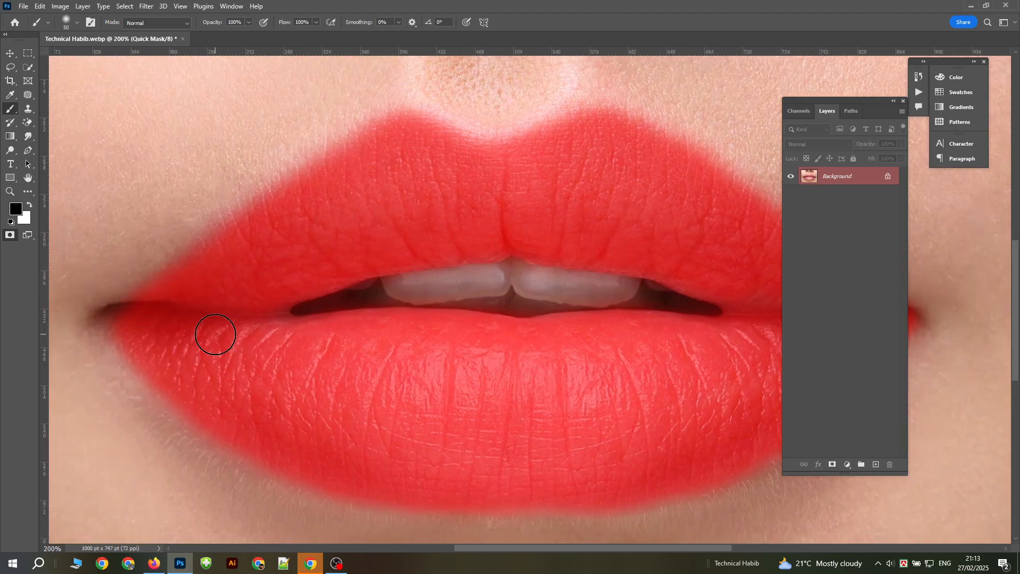
left_click_drag(141, 301, 113, 315)
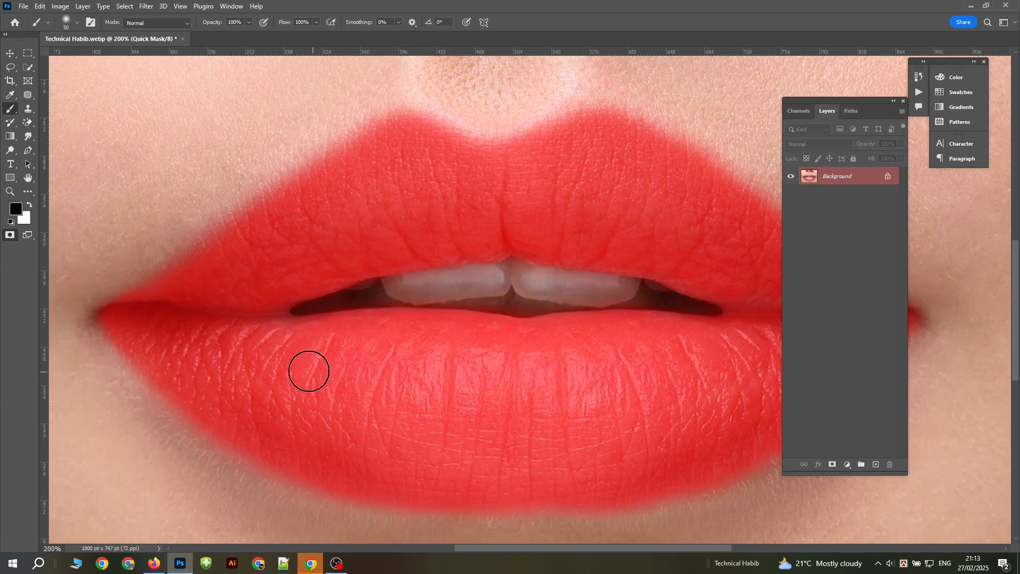
key("bracketright")
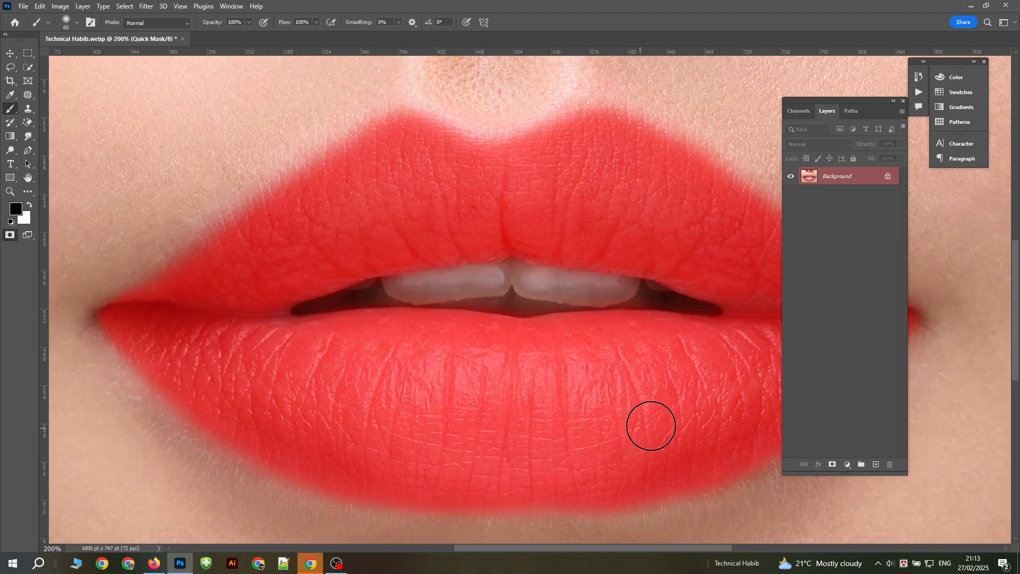
left_click_drag(651, 425, 485, 394)
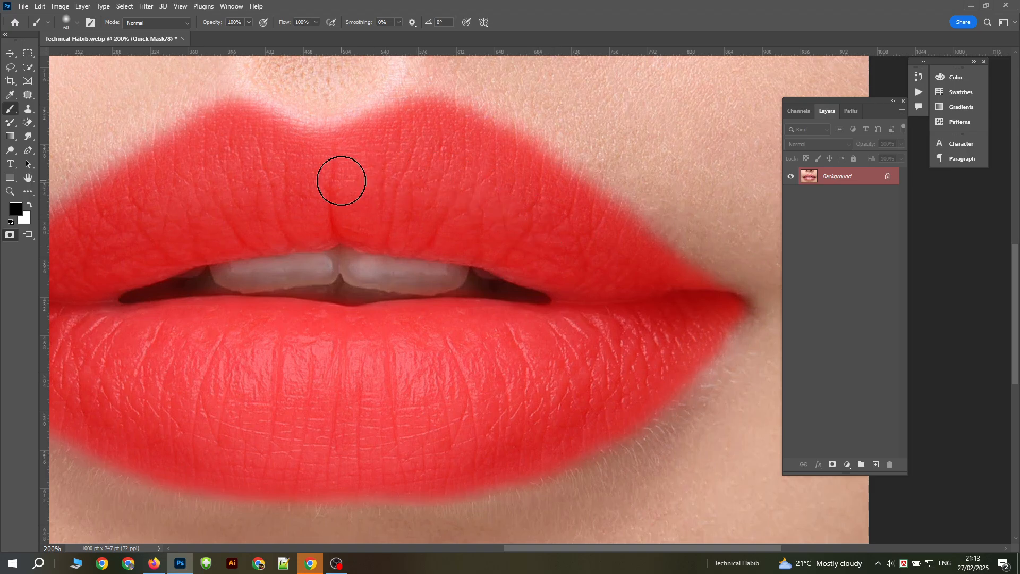
left_click_drag(399, 182, 542, 257)
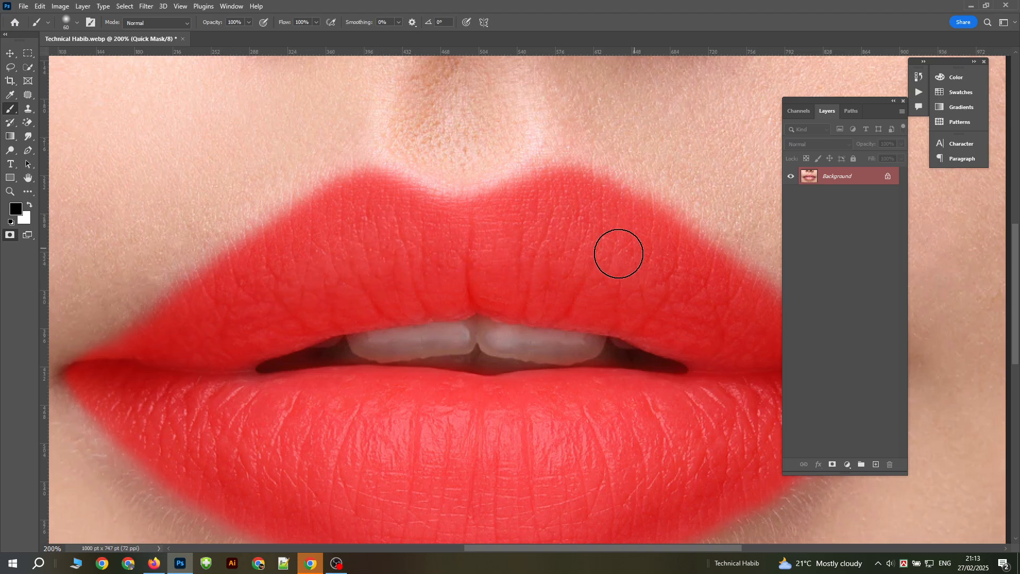
left_click_drag(702, 307, 563, 246)
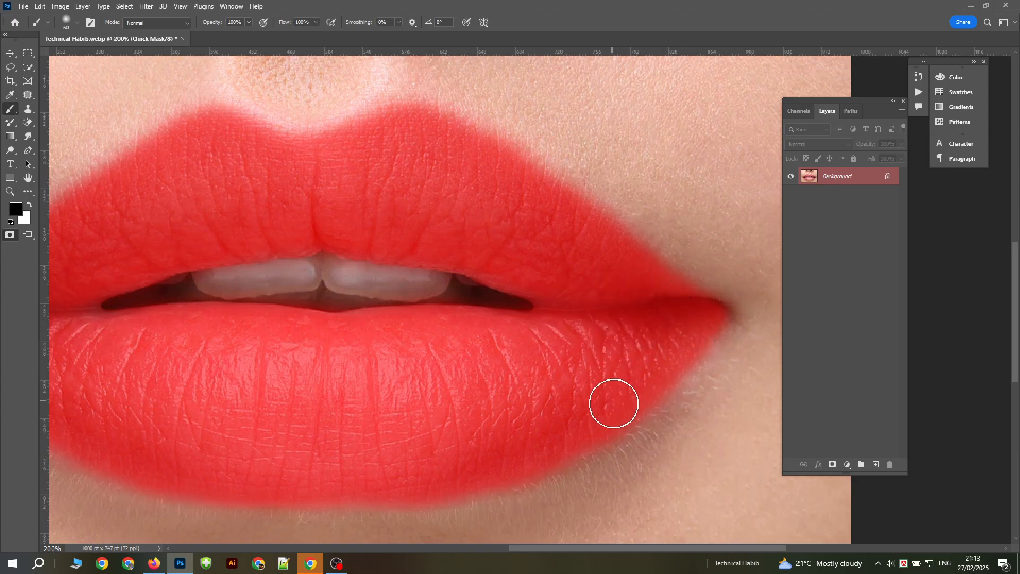
mouse_move(482, 380)
left_mouse_down()
mouse_move(633, 368)
mouse_move(571, 368)
left_mouse_up()
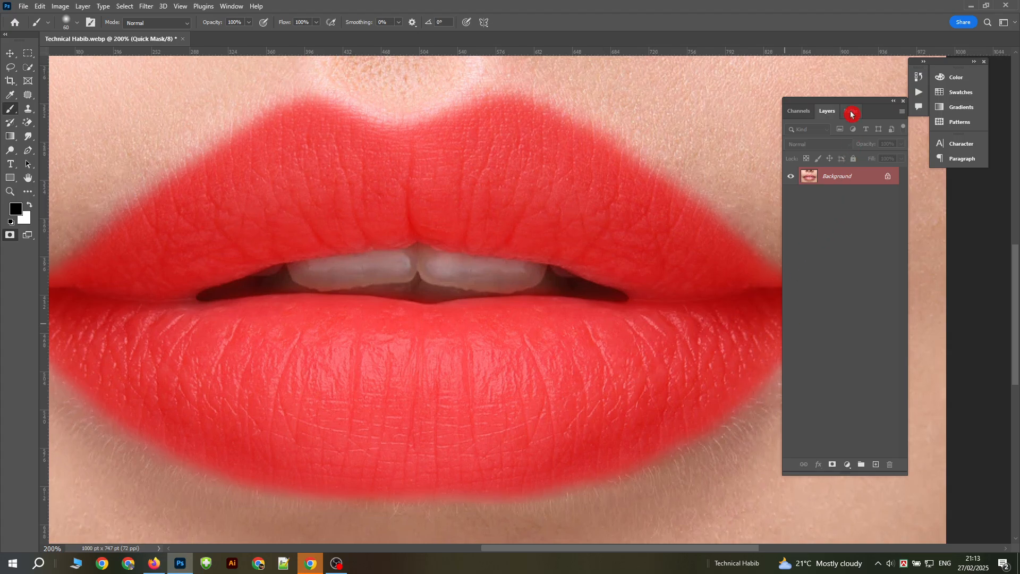
Step: Move the Layers panel clear of the lips and exit Quick Mask mode to turn the painted mask into a selection
left_click_drag(855, 105, 904, 225)
left_click_drag(943, 206, 952, 193)
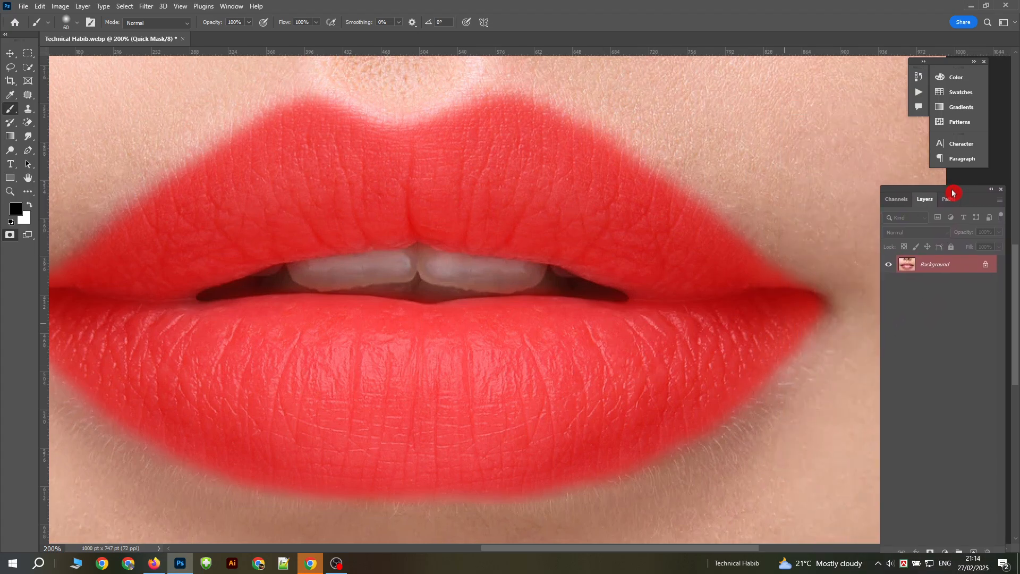
left_click_drag(552, 303, 584, 310)
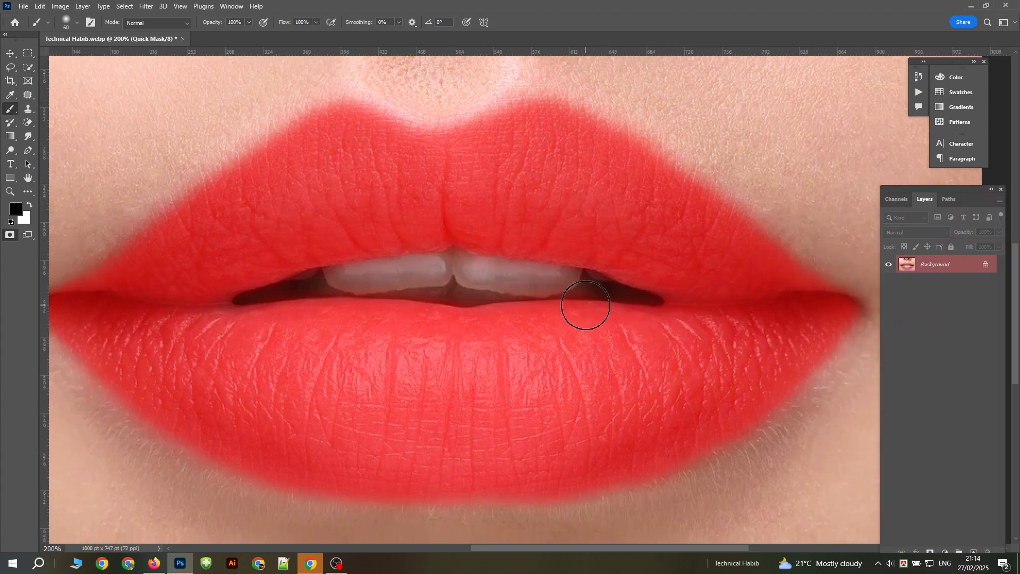
key("q")
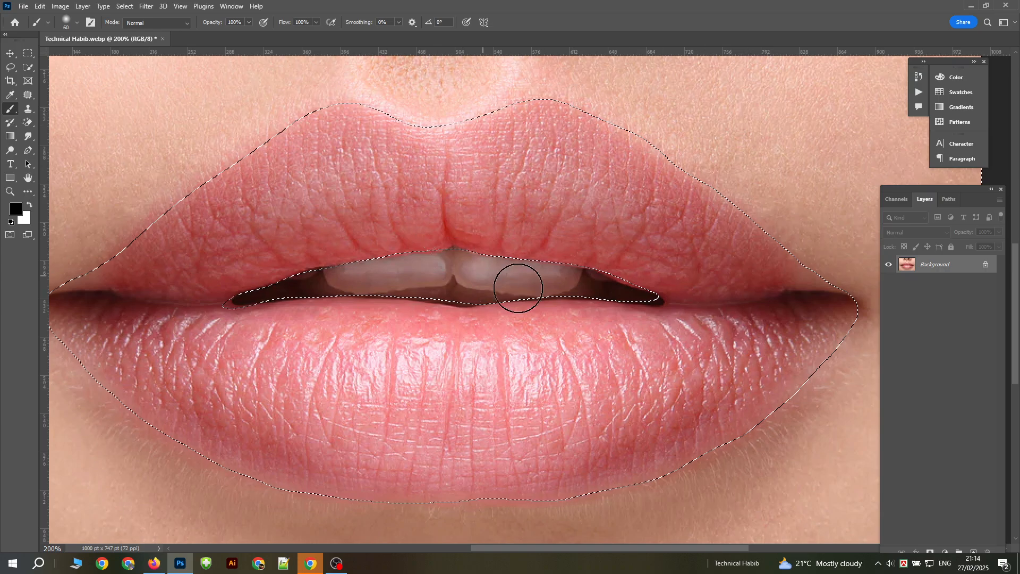
scroll(587, 274, "up", 3)
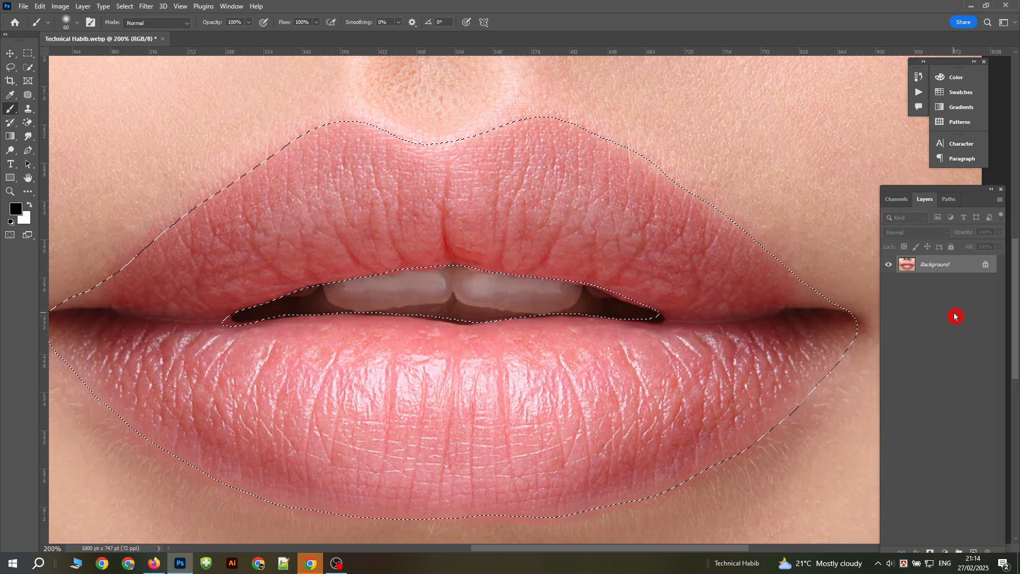
Step: Undock the Layers panel and place it beside the lips with its lower controls accessible
left_click_drag(951, 191, 922, 73)
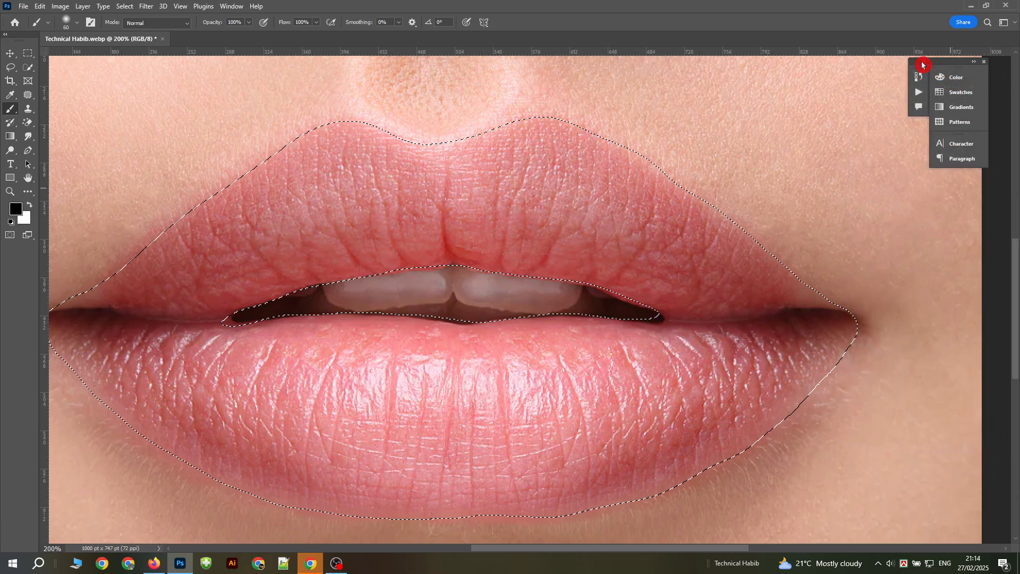
left_click(919, 91)
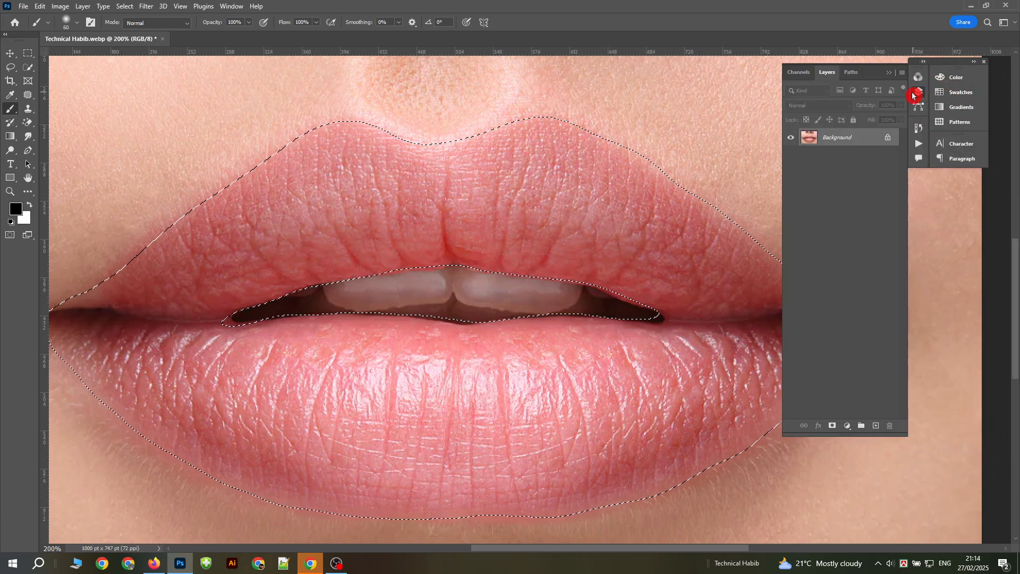
left_click_drag(874, 72, 903, 165)
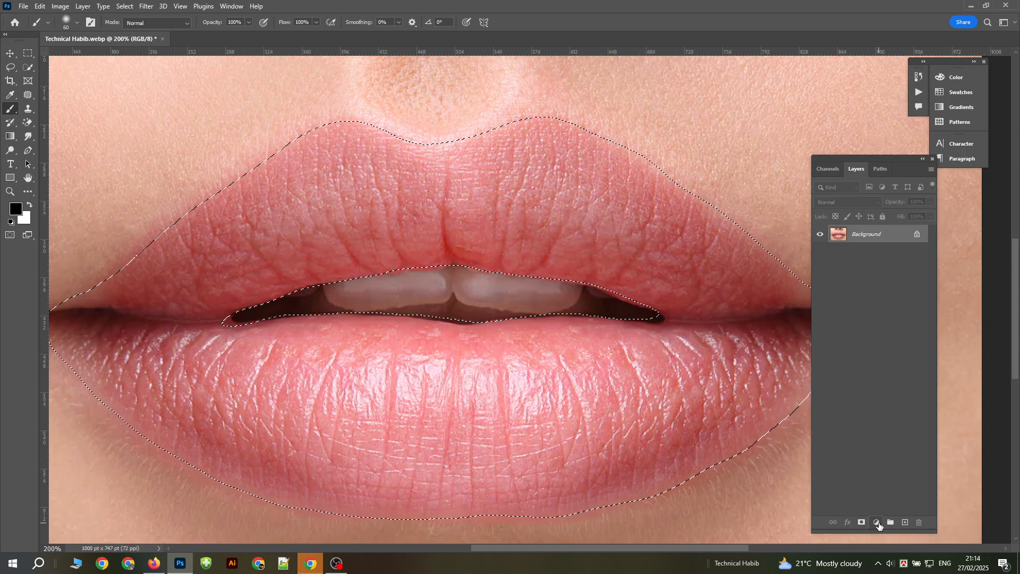
Step: Add a Solid Color fill layer over the lip selection in bright red (f62929)
left_click(876, 524)
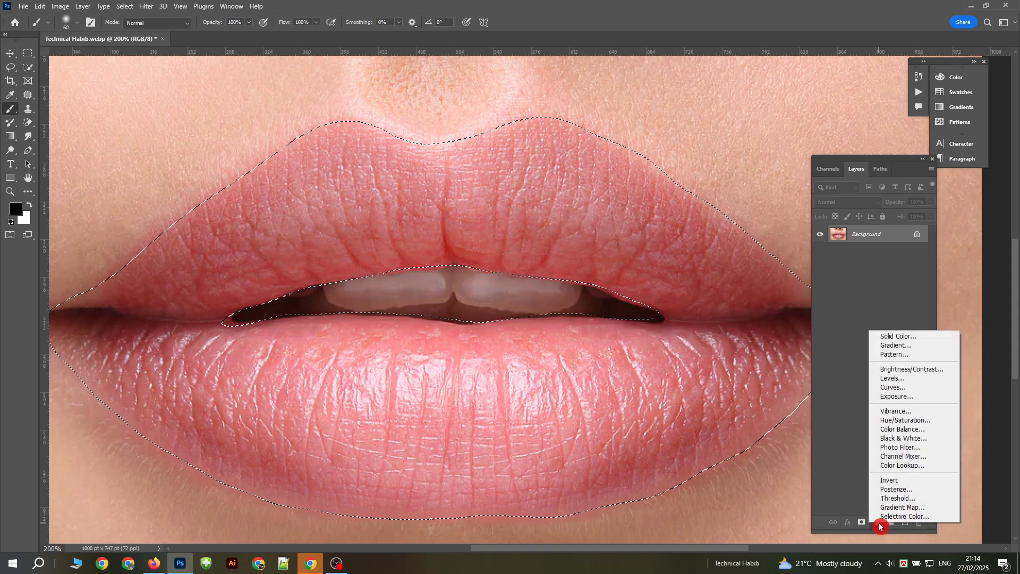
left_click(913, 337)
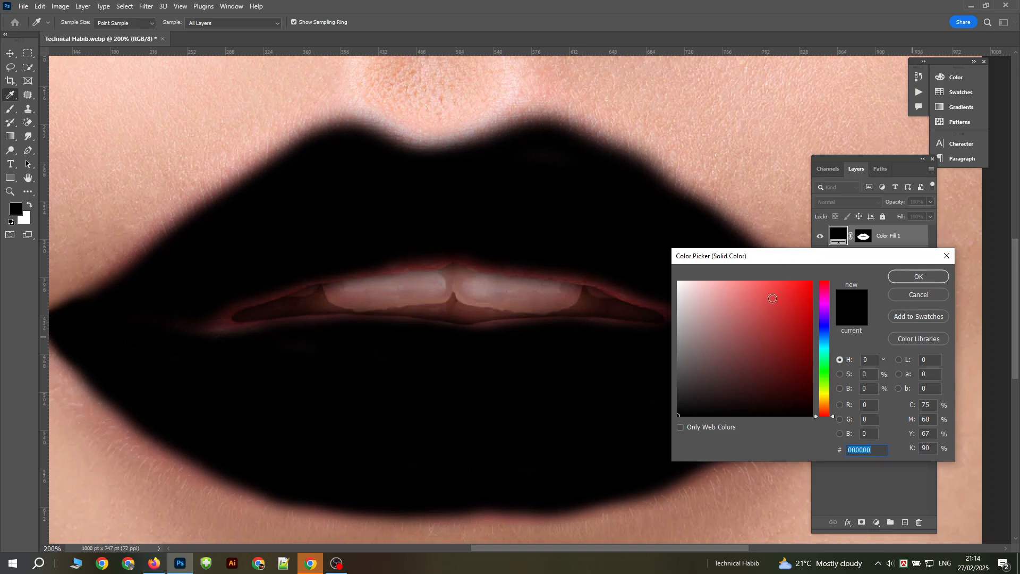
left_click(772, 299)
mouse_move(787, 286)
left_mouse_down()
mouse_move(796, 279)
mouse_move(787, 289)
left_mouse_up()
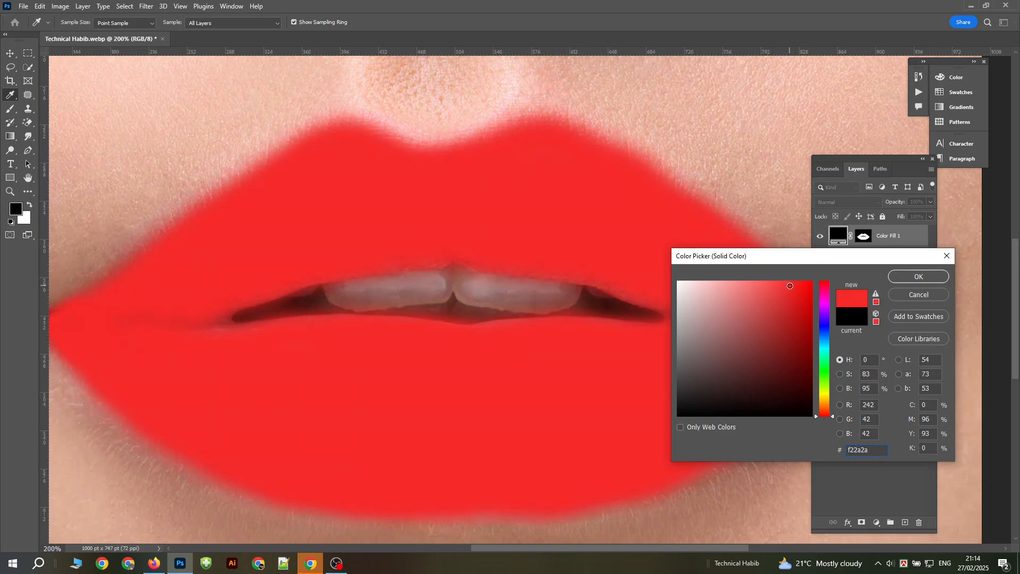
left_click(918, 276)
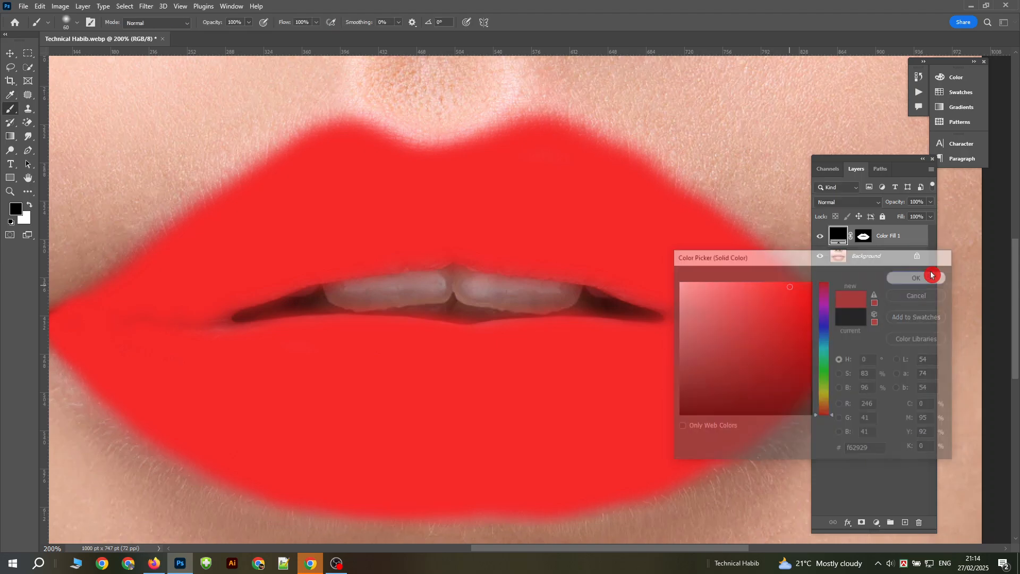
key("b")
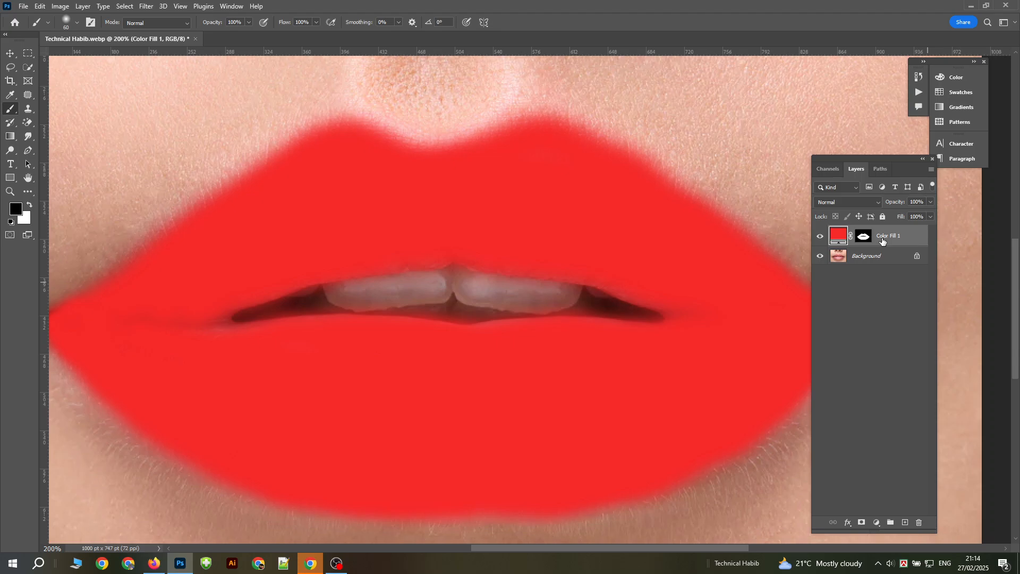
Step: Set the lips' color fill layer to Soft Light blending and reduce its opacity to 88%
left_click(834, 203)
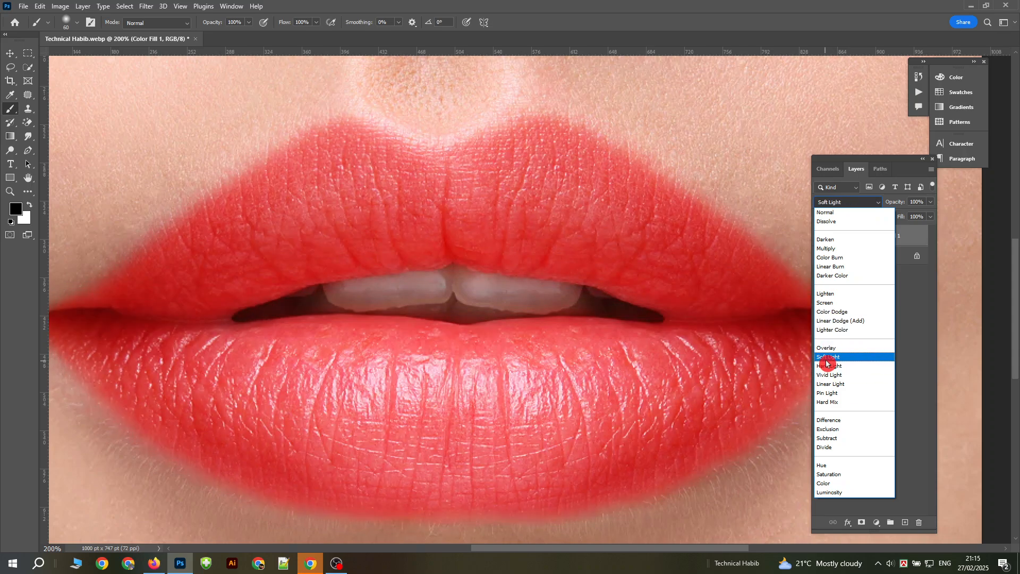
left_click(826, 357)
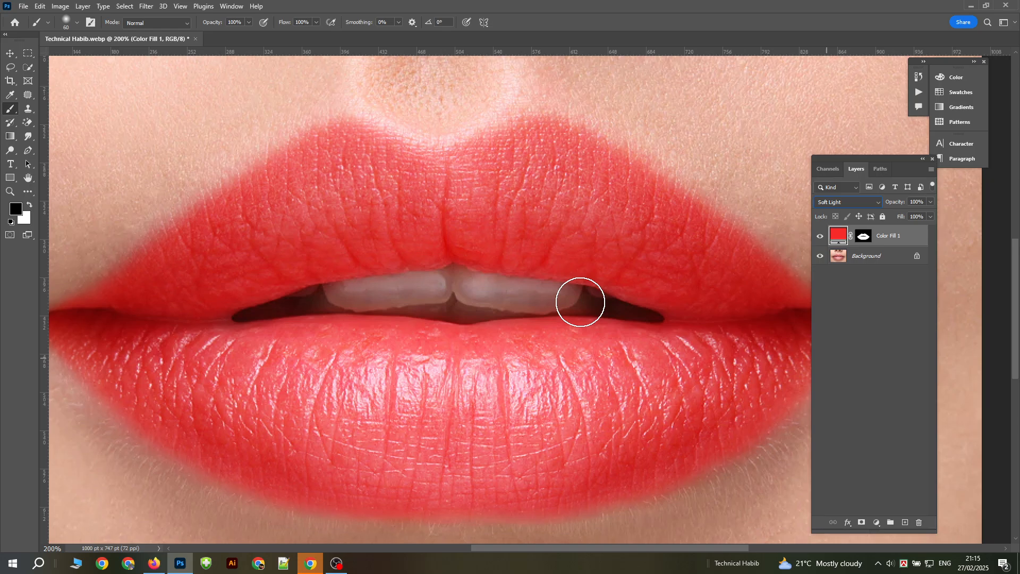
key("ctrl+minus")
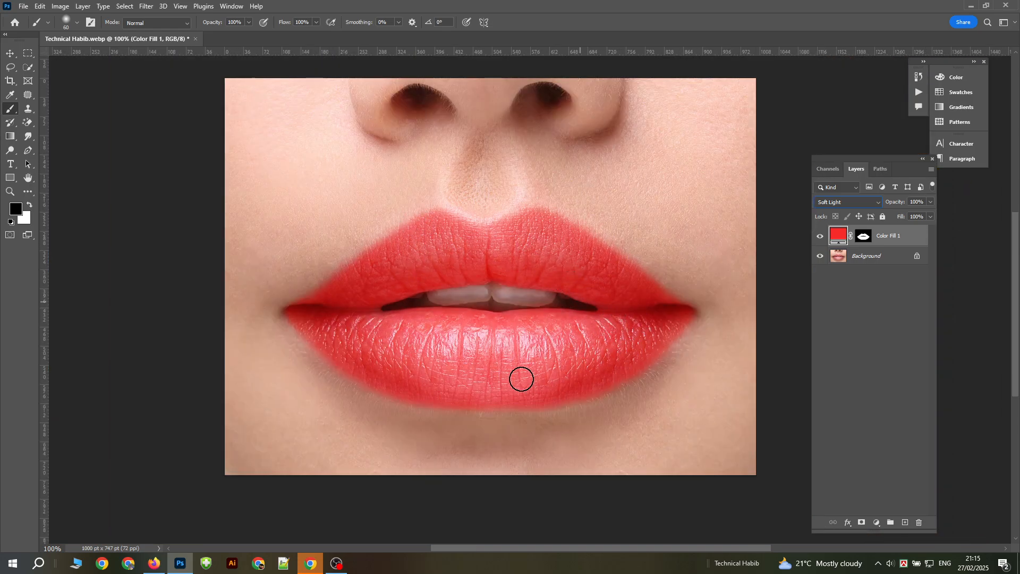
left_click(932, 203)
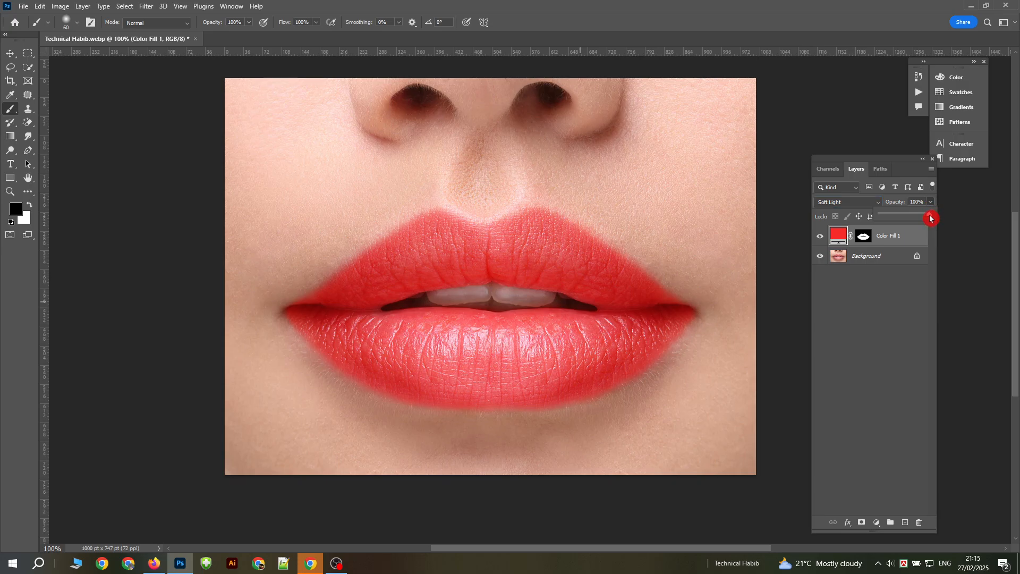
mouse_move(931, 218)
left_mouse_down()
mouse_move(854, 229)
mouse_move(924, 215)
left_mouse_up()
Step: Open the lip fill layer's color for editing and try purple, teal, orange-red and dark red shades
double_click(840, 237)
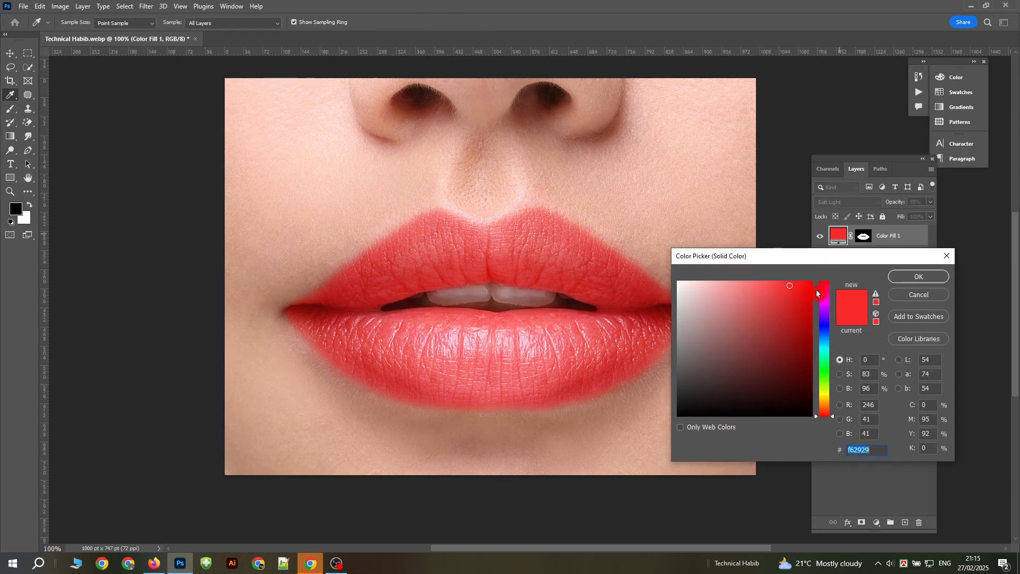
left_click(822, 324)
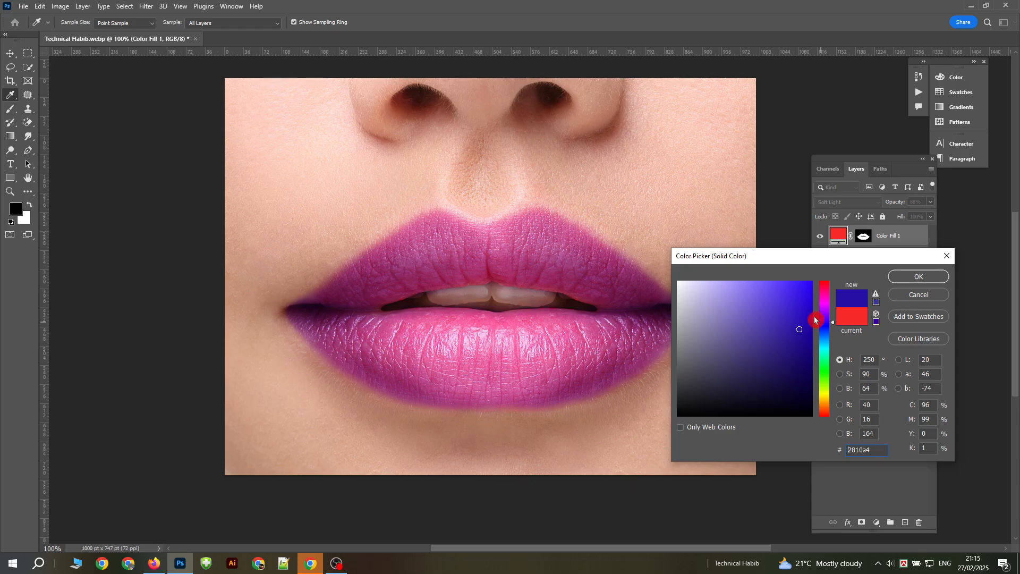
left_click(801, 298)
left_click(823, 309)
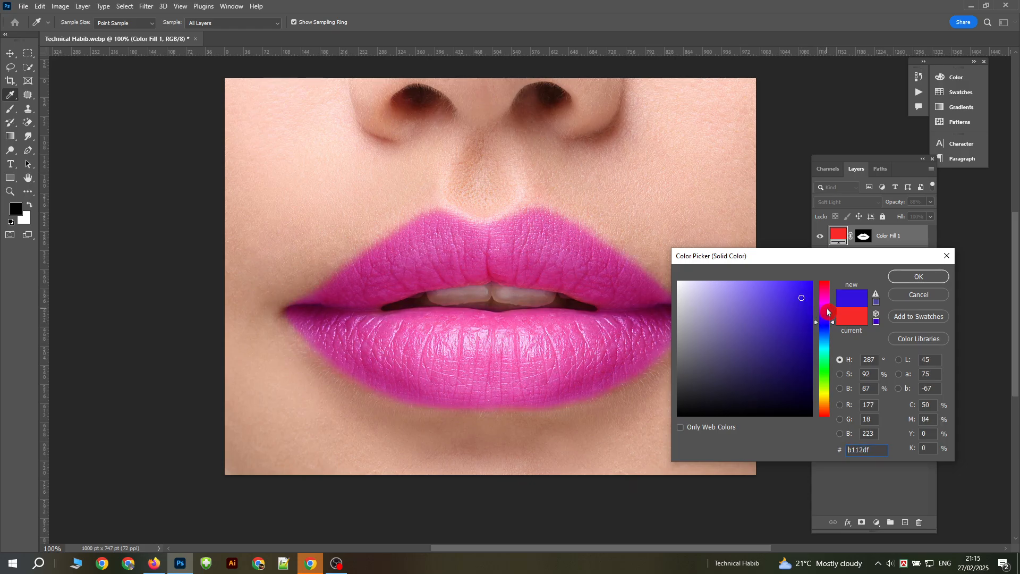
left_click(823, 346)
left_click(822, 353)
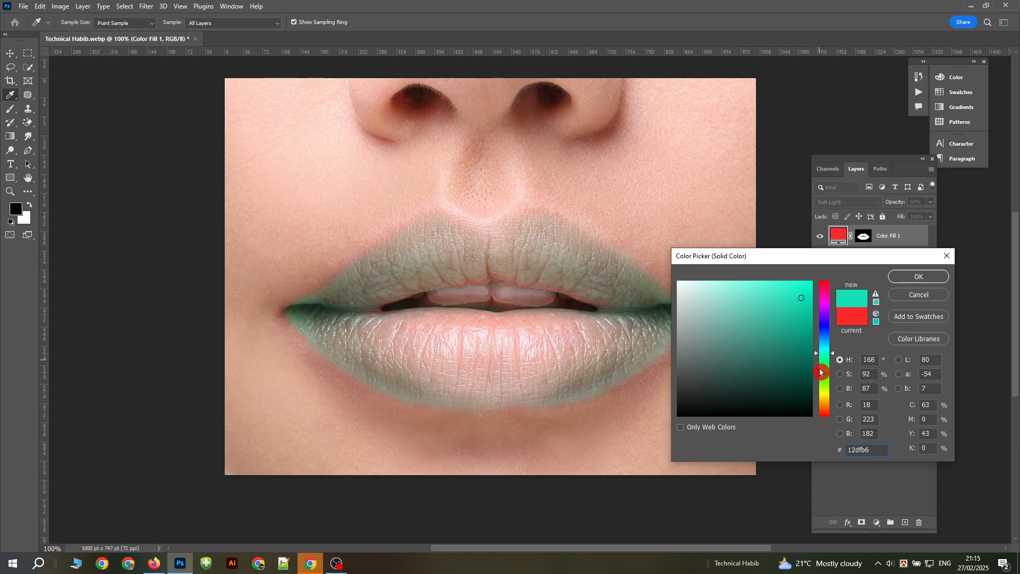
left_click_drag(821, 371, 824, 415)
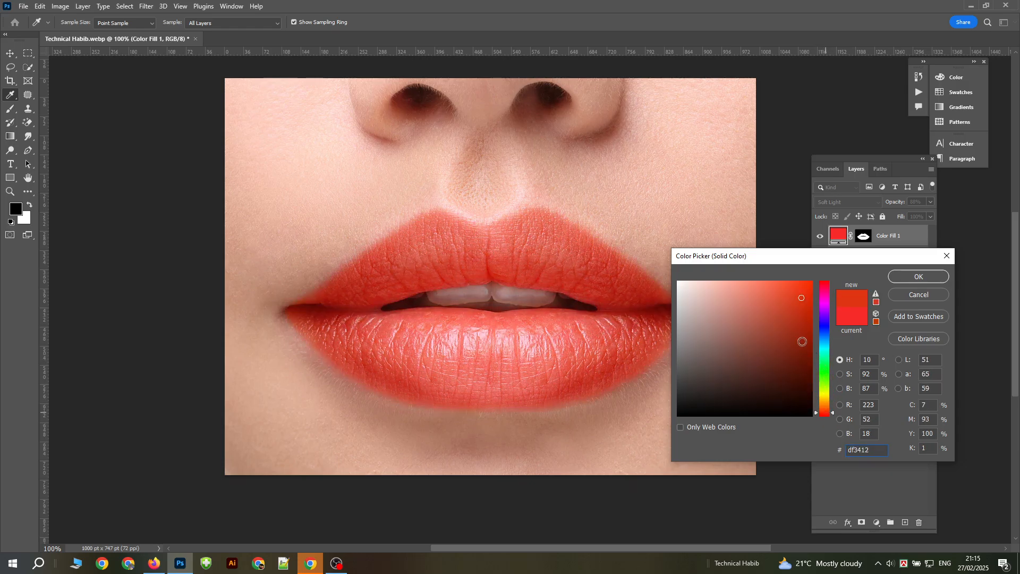
mouse_move(802, 326)
left_mouse_down()
mouse_move(760, 290)
mouse_move(771, 369)
mouse_move(785, 382)
mouse_move(797, 354)
left_mouse_up()
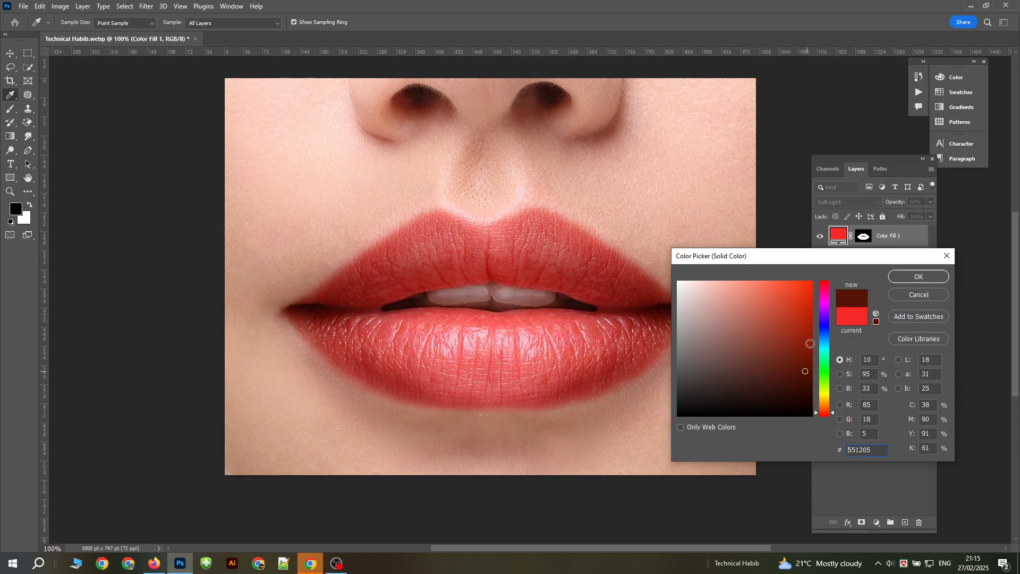
Step: Try a fully saturated hot pink (ff0078) as the lip fill color
left_click(819, 324)
left_click(791, 321)
mouse_move(792, 321)
left_mouse_down()
mouse_move(790, 360)
mouse_move(793, 304)
mouse_move(760, 298)
mouse_move(791, 335)
mouse_move(831, 305)
mouse_move(791, 310)
mouse_move(757, 332)
mouse_move(736, 317)
mouse_move(742, 364)
mouse_move(714, 305)
mouse_move(806, 351)
mouse_move(825, 345)
mouse_move(798, 303)
mouse_move(815, 275)
left_mouse_up()
left_click(824, 291)
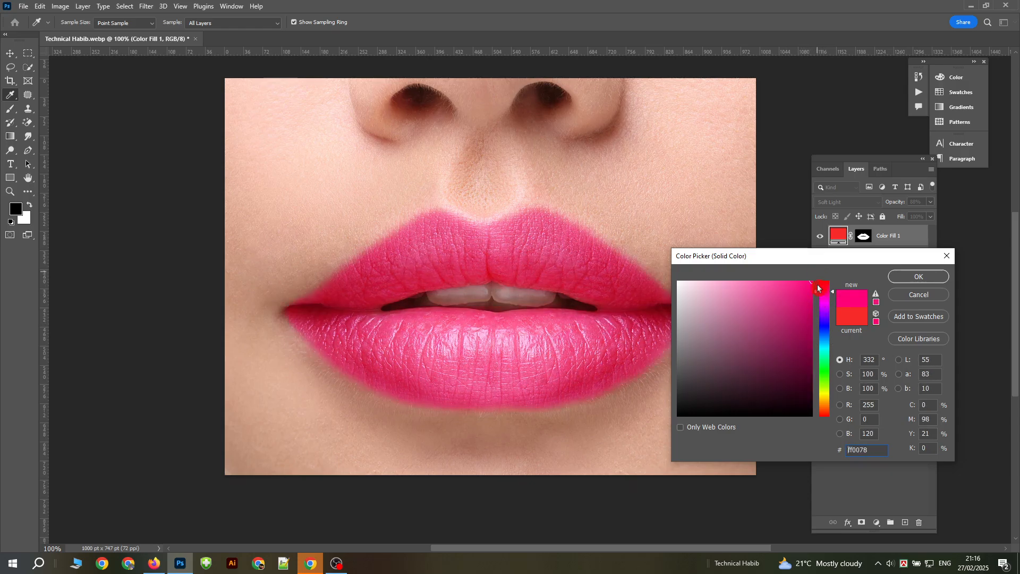
Step: Set the lip fill layer's color to light red (fd2c2c) and apply it
left_click(827, 285)
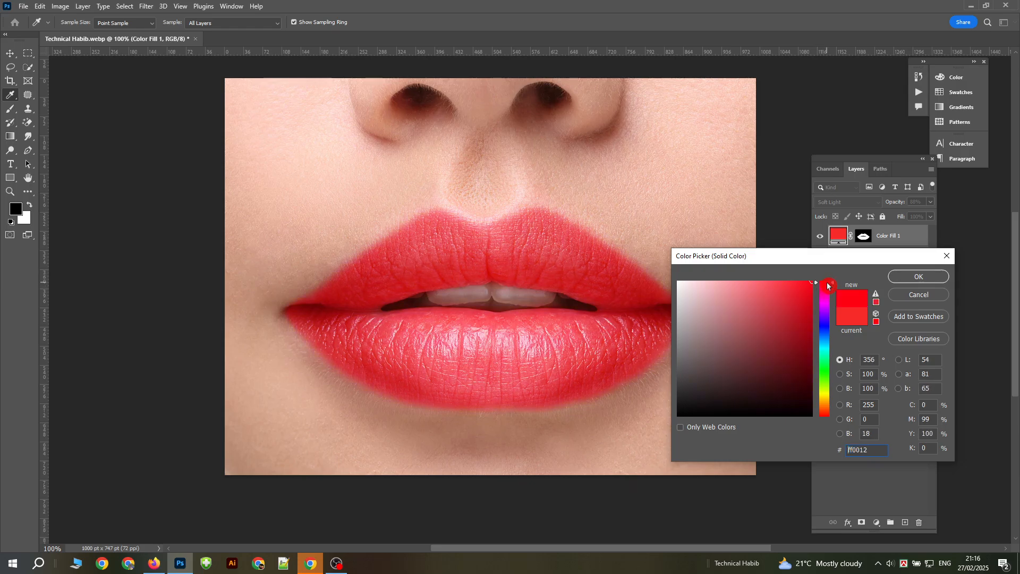
left_click(823, 289)
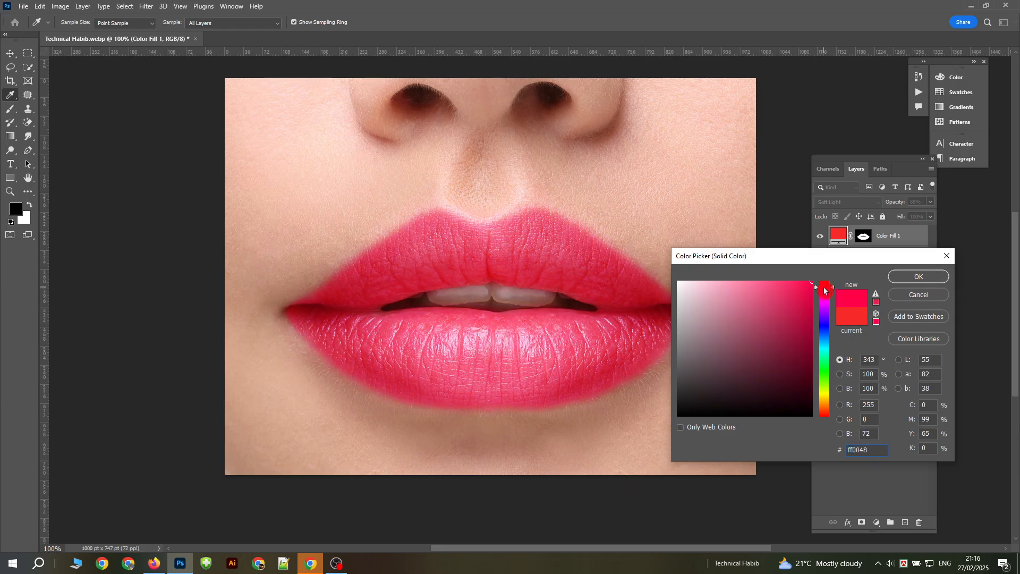
left_click_drag(823, 287, 824, 278)
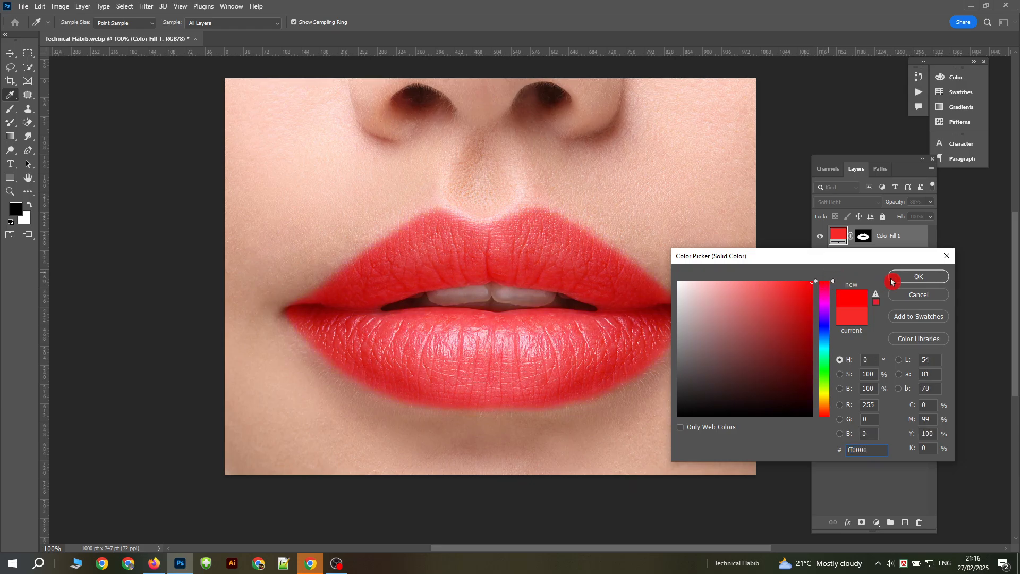
left_click(789, 282)
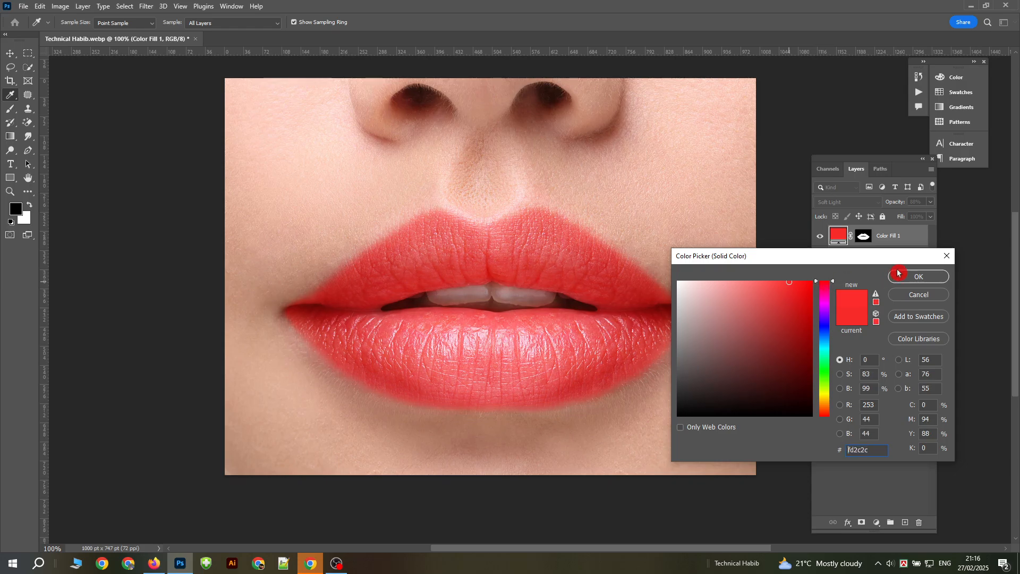
left_click(910, 276)
key("b")
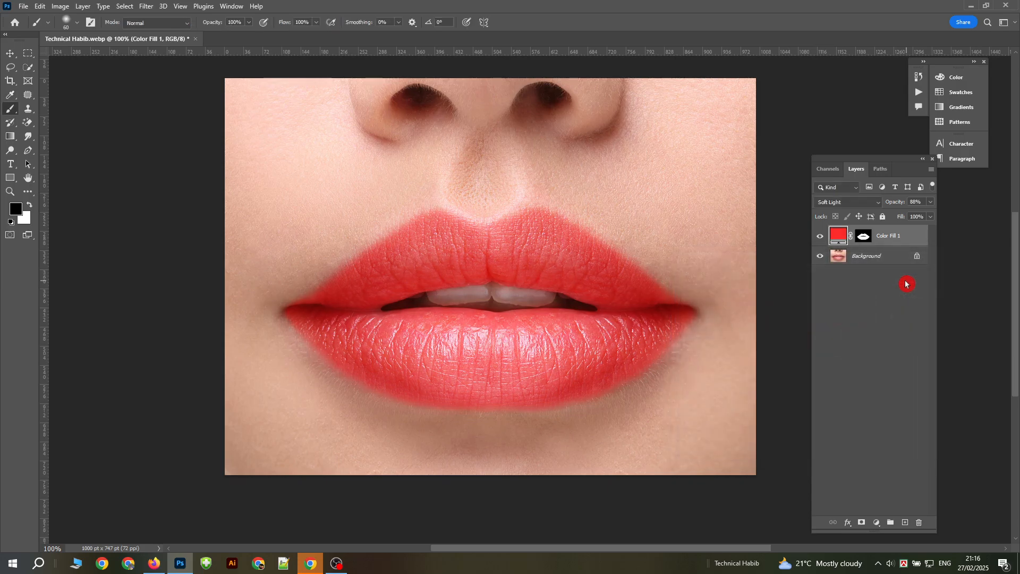
Step: Load the color fill layer's mask as a selection and add a Hue/Saturation adjustment layer that shifts the lips' hue slightly toward pink
left_click(864, 238, "ctrl")
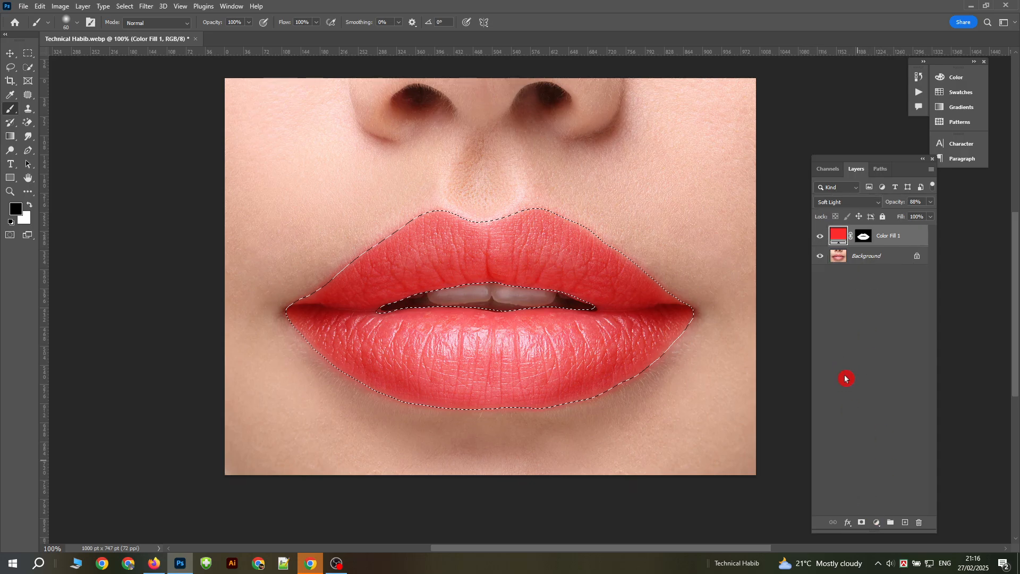
left_click(877, 522)
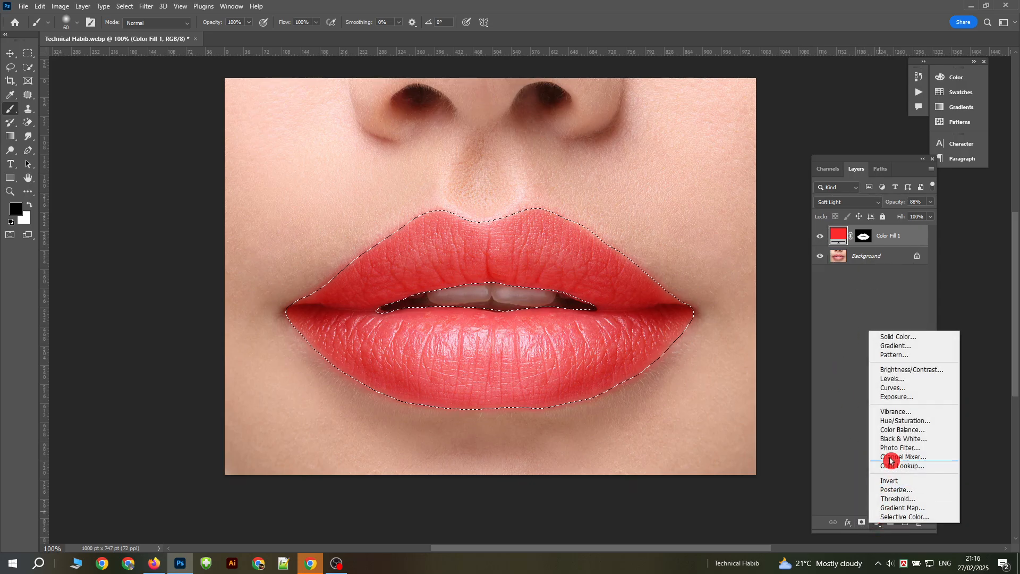
left_click(912, 420)
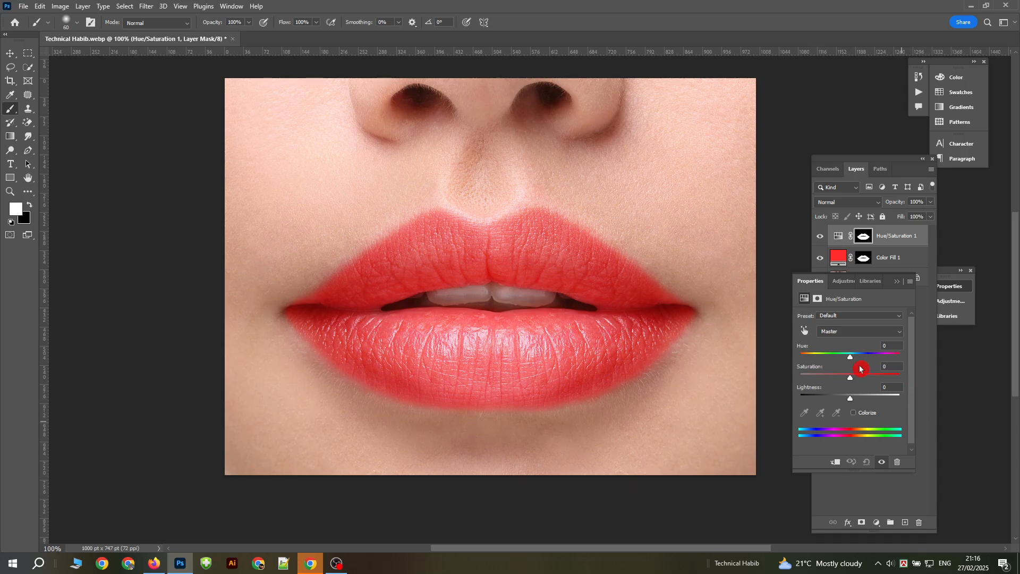
mouse_move(847, 360)
left_mouse_down()
mouse_move(901, 358)
mouse_move(805, 359)
mouse_move(848, 364)
left_mouse_up()
left_click(896, 282)
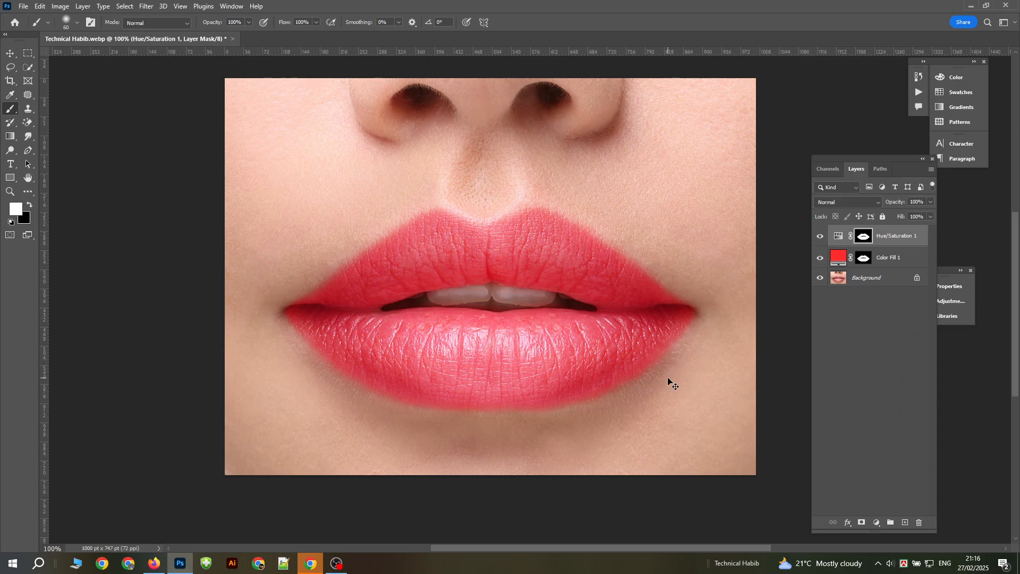
key("ctrl+plus")
left_click_drag(619, 358, 630, 297)
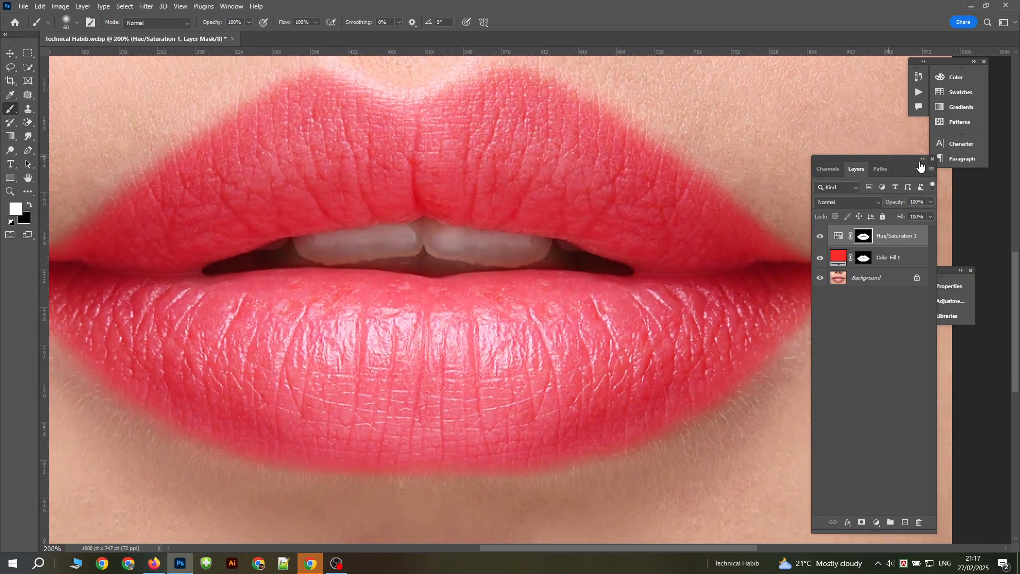